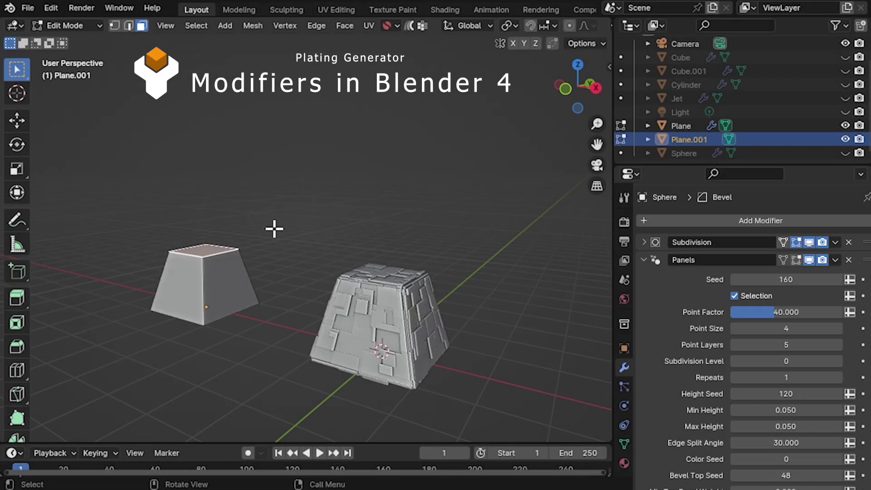
Step: Extrude the tapered block's top face upward, and lower one of its top edges along Z to slope the top
{"action": "key", "text": "e"}
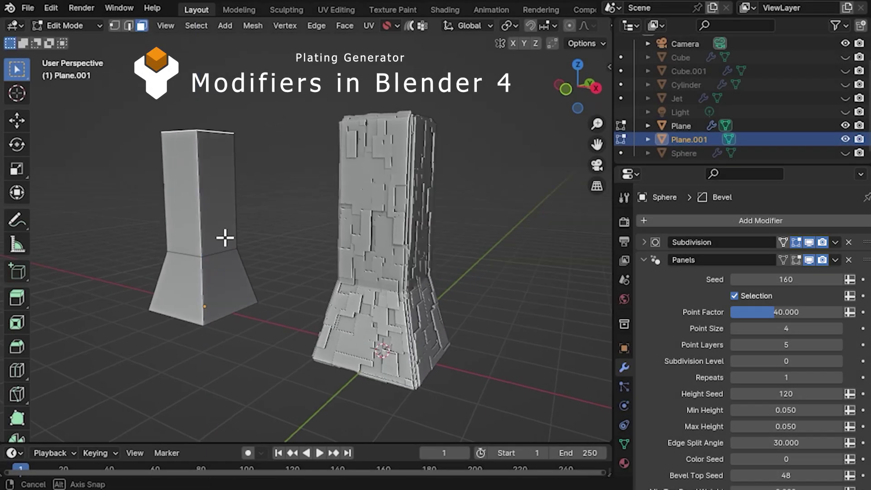
{"action": "middle_click_drag", "start_coordinate": [225, 237], "coordinate": [208, 155]}
{"action": "key", "text": "2"}
{"action": "left_click", "coordinate": [198, 130]}
{"action": "key", "text": "g"}
{"action": "key", "text": "z"}
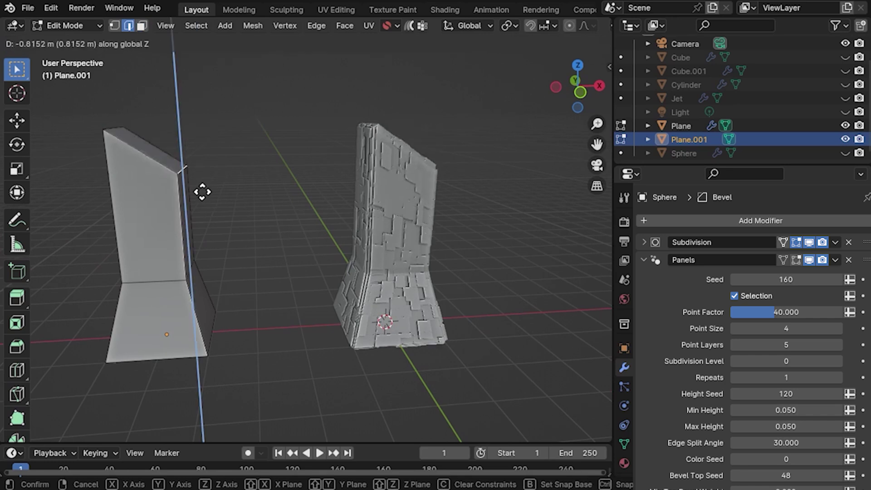
{"action": "left_click", "coordinate": [169, 167]}
Step: Extrude the sloped top face sideways along X and flatten its end by scaling it to 0 along X
{"action": "key", "text": "3"}
{"action": "left_click", "coordinate": [194, 167]}
{"action": "middle_click_drag", "start_coordinate": [194, 168], "coordinate": [141, 162]}
{"action": "key", "text": "g"}
{"action": "key", "text": "z"}
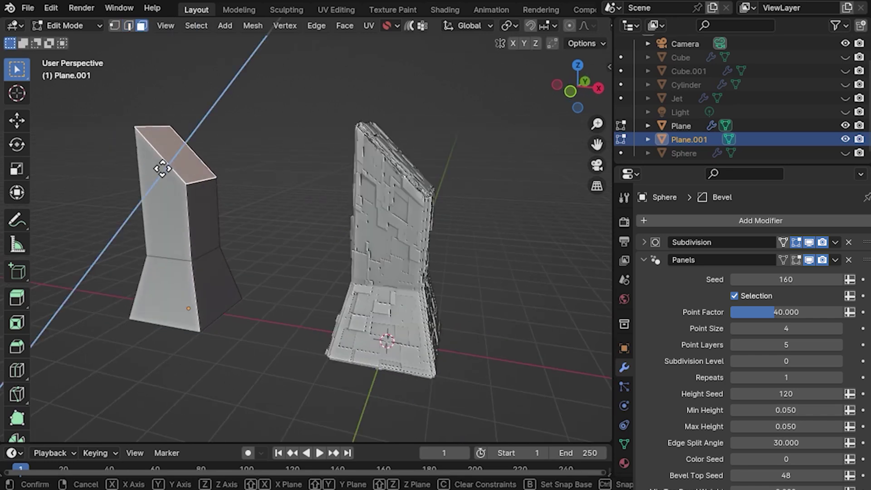
{"action": "key", "text": "x"}
{"action": "left_click", "coordinate": [225, 194]}
{"action": "key", "text": "s"}
{"action": "key", "text": "x"}
{"action": "key", "text": "0"}
{"action": "key", "text": "Return"}
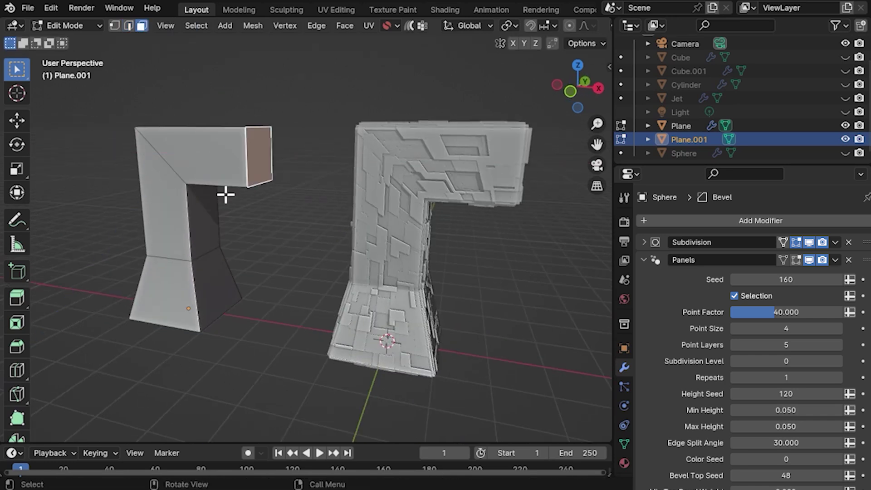
{"action": "key", "text": "Tab"}
{"action": "middle_click_drag", "start_coordinate": [415, 281], "coordinate": [350, 222]}
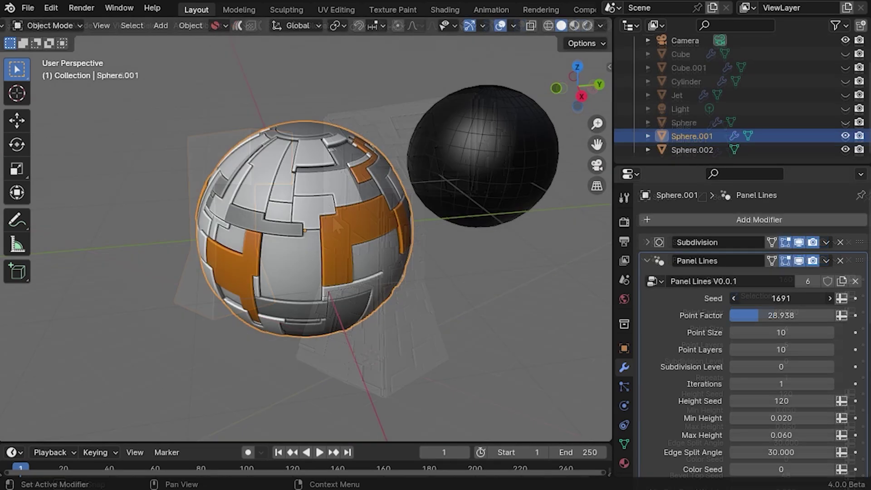
Step: Stretch the wireframed black sphere into a capsule by moving its selected upper half upward along Z
{"action": "left_click", "coordinate": [443, 142]}
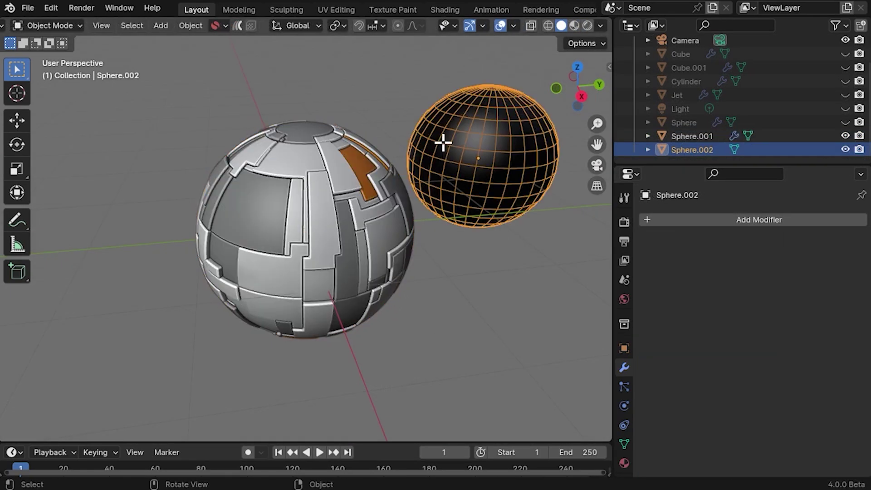
{"action": "key", "text": "Tab"}
{"action": "key", "text": "g"}
{"action": "key", "text": "z"}
{"action": "left_click", "coordinate": [478, 241]}
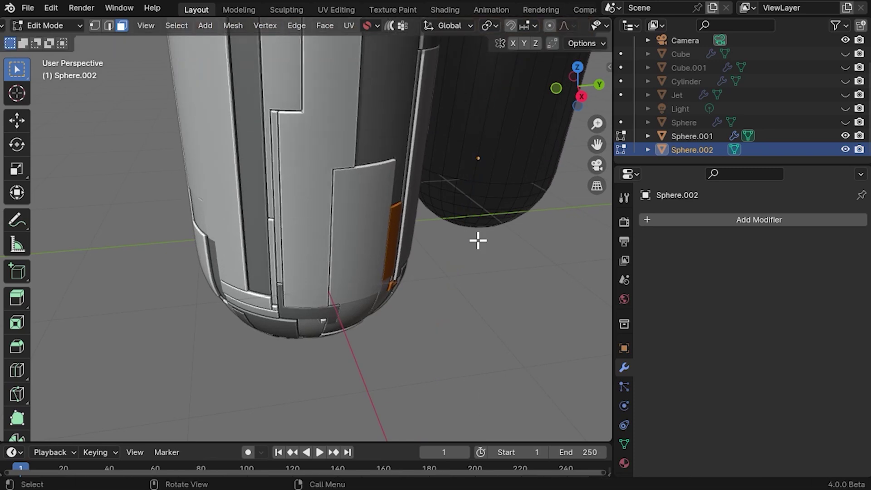
Step: Add two horizontal loop cuts around the capsule's stretched middle section
{"action": "scroll", "coordinate": [478, 241], "scroll_direction": "down", "scroll_amount": 5}
{"action": "key", "text": "ctrl+r"}
{"action": "scroll", "coordinate": [412, 192], "scroll_direction": "up", "scroll_amount": 1}
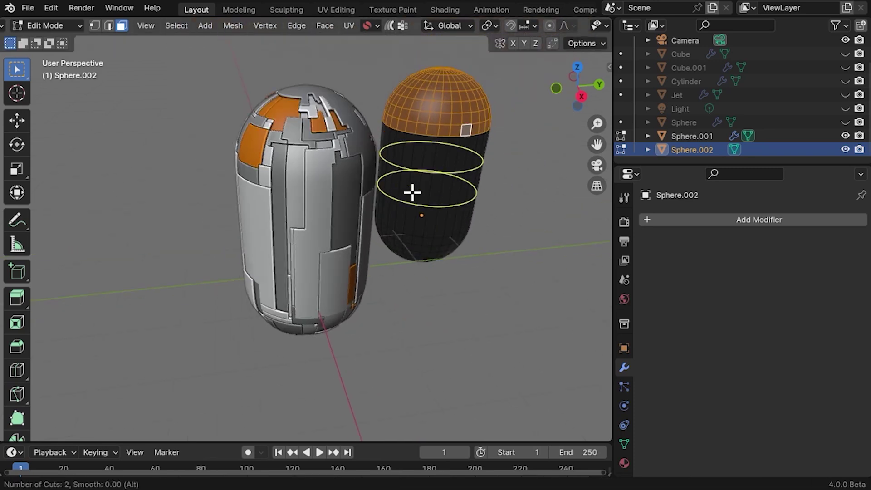
{"action": "left_click", "coordinate": [413, 193]}
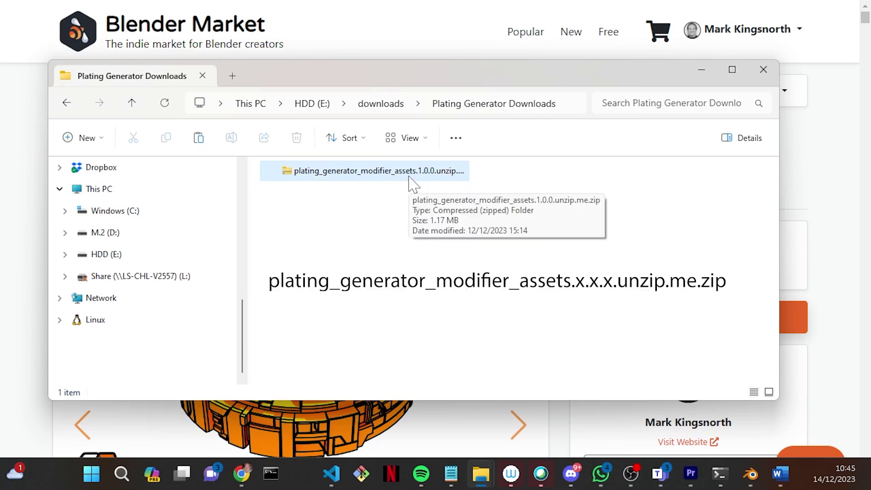
Step: In File Explorer, extract plating_generator_modifier_assets.1.0.0.unzip.me.zip to the suggested folder
{"action": "left_click", "coordinate": [410, 179]}
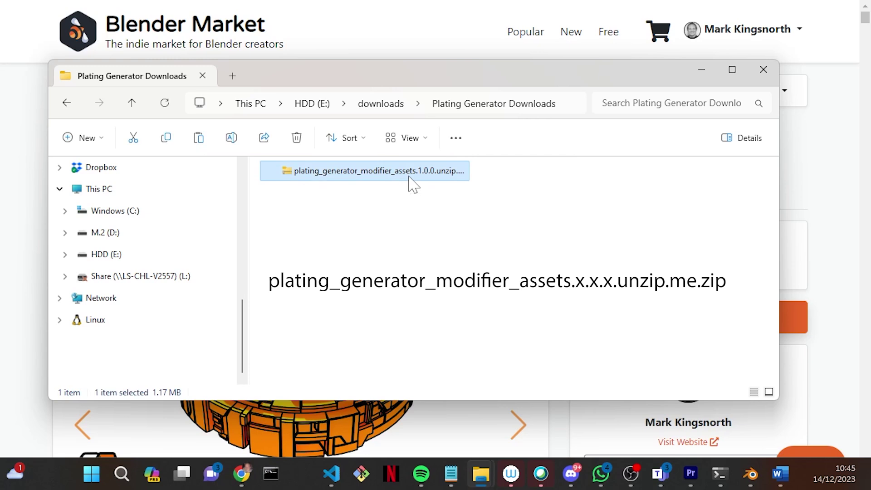
{"action": "right_click", "coordinate": [411, 179]}
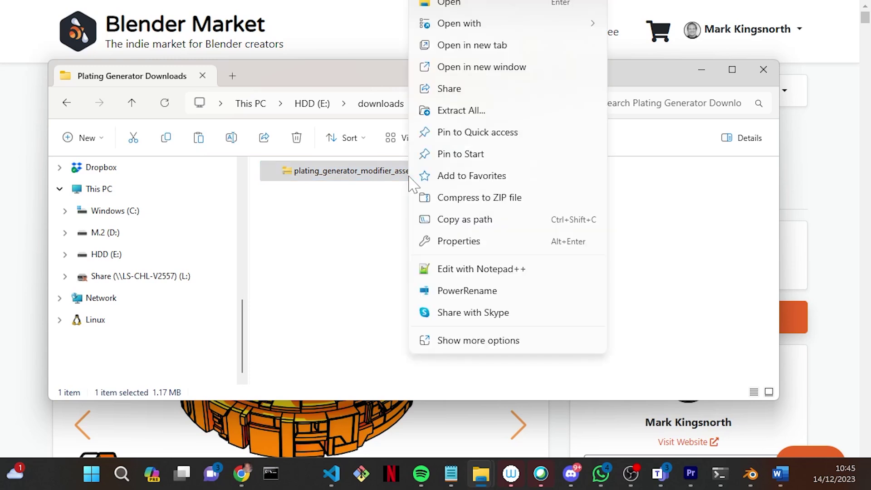
{"action": "left_click", "coordinate": [456, 111]}
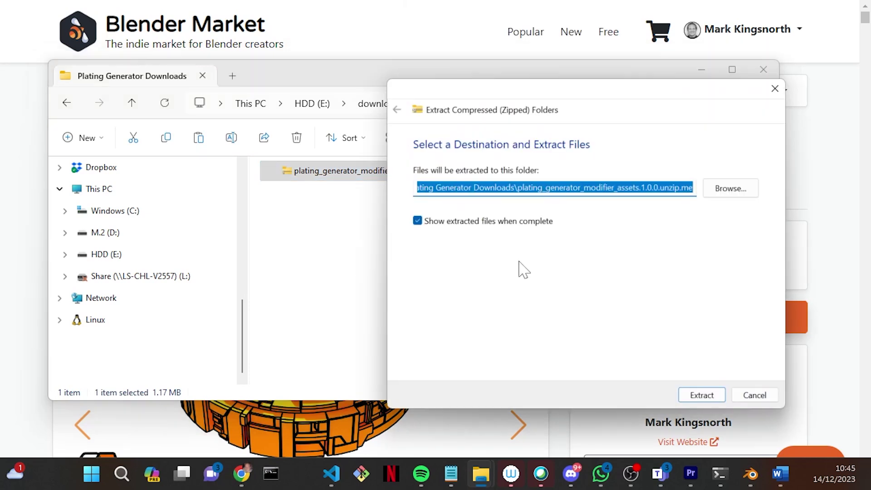
{"action": "left_click", "coordinate": [716, 396]}
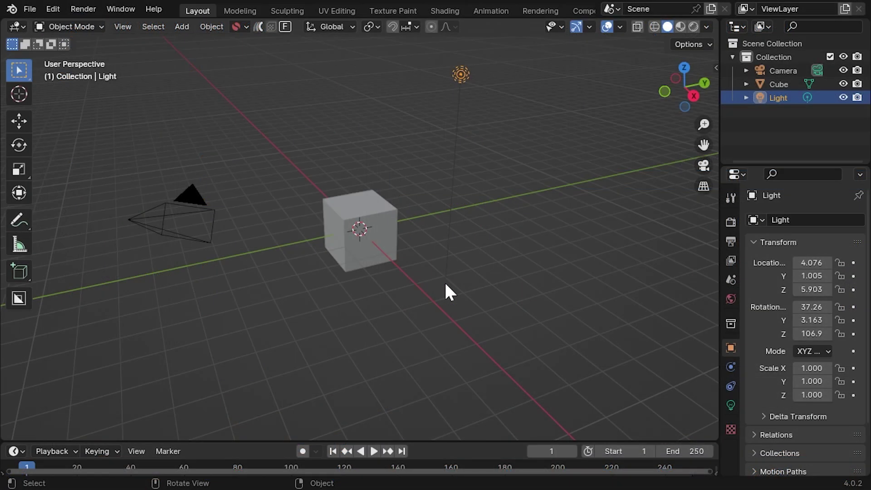
Step: In Blender's file path preferences, add the extracted plating_generator_modifier_assets.1.0.0.unzip.me folder as an asset library
{"action": "left_click", "coordinate": [60, 9]}
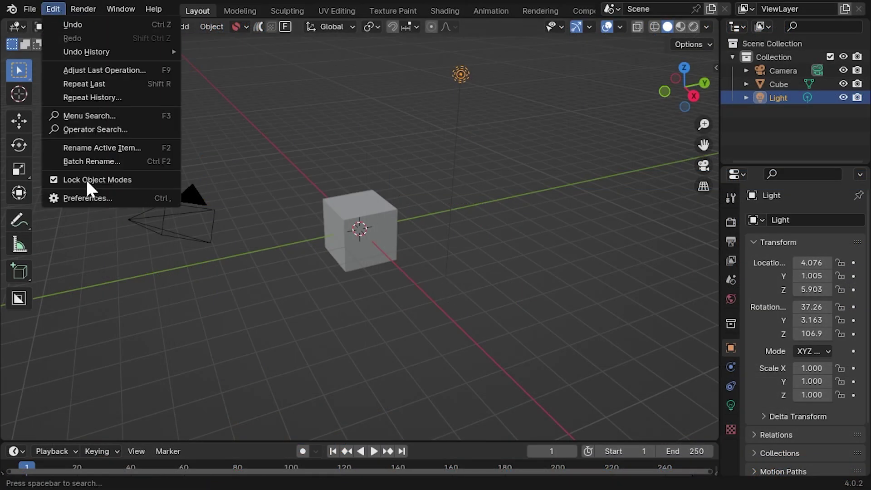
{"action": "left_click", "coordinate": [87, 198]}
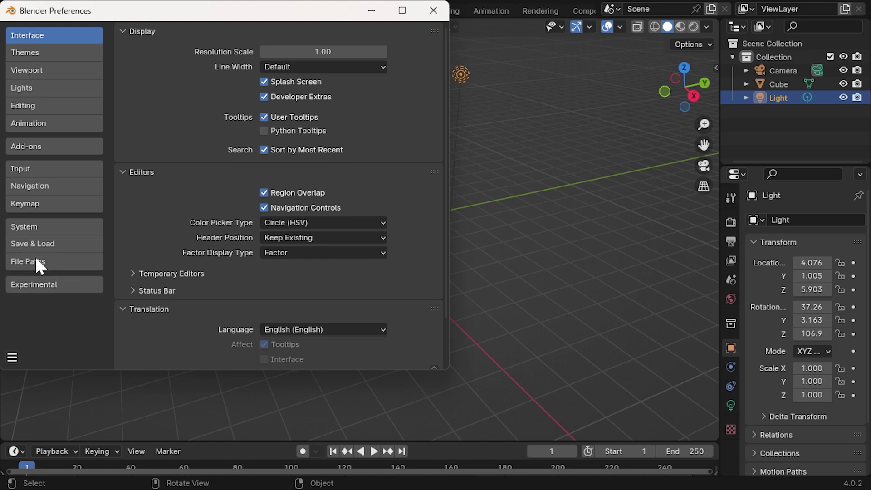
{"action": "left_click", "coordinate": [53, 268]}
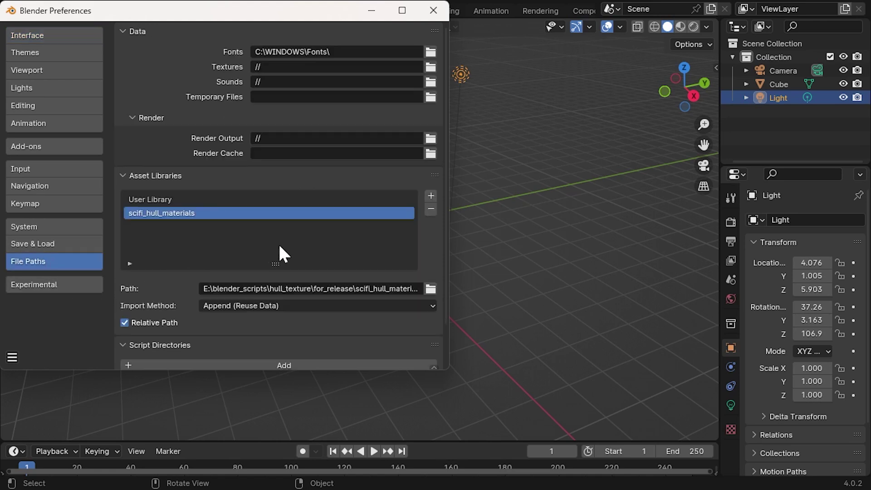
{"action": "left_click", "coordinate": [430, 196]}
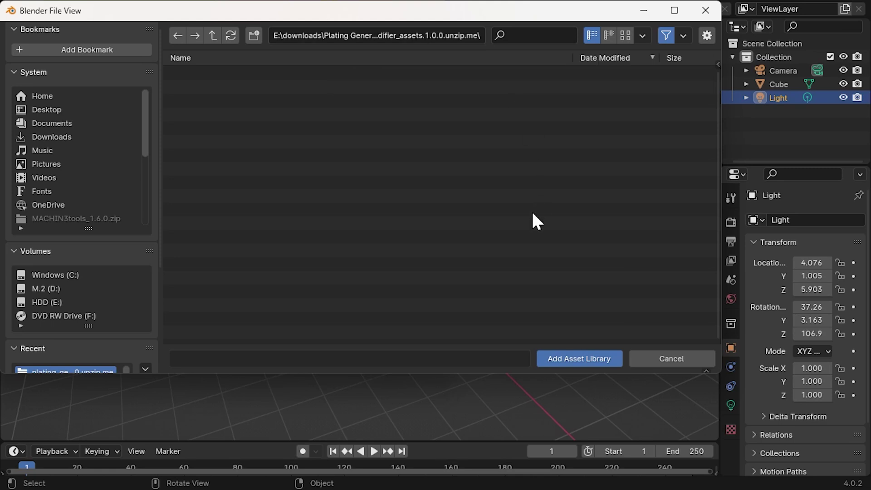
{"action": "left_click", "coordinate": [604, 361]}
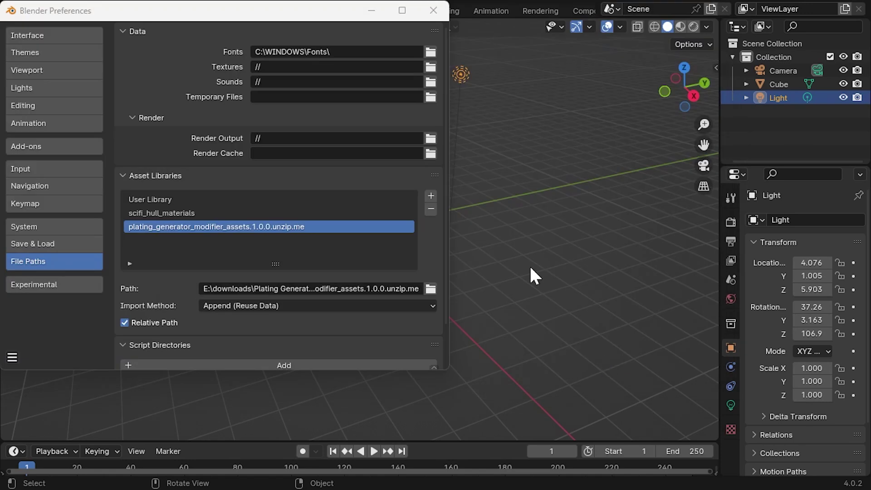
Step: Rename the new asset library as Plating Gen Modifiers and save the preferences
{"action": "double_click", "coordinate": [230, 225]}
{"action": "type", "text": "Plating Gen Modifiers"}
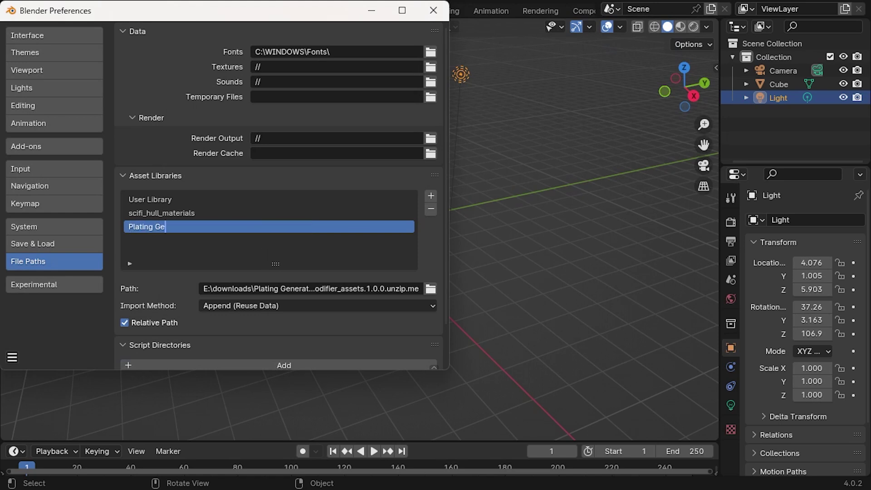
{"action": "key", "text": "Return"}
{"action": "left_click", "coordinate": [13, 357]}
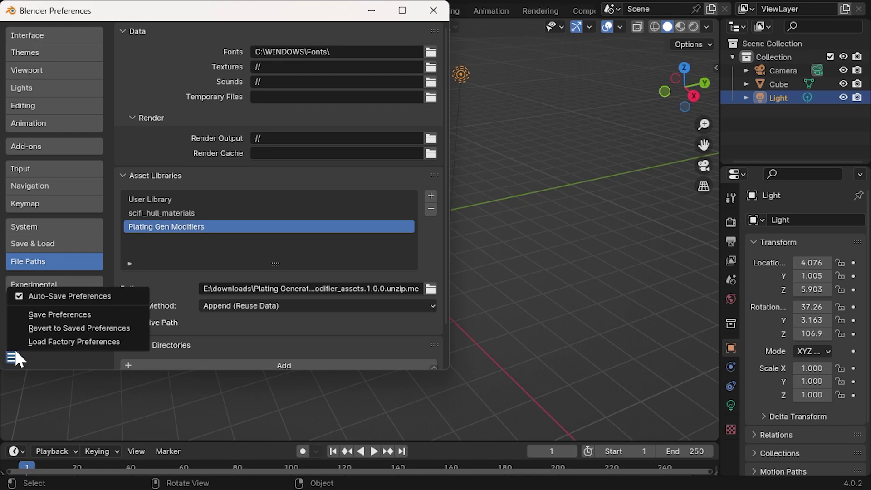
{"action": "left_click", "coordinate": [91, 314]}
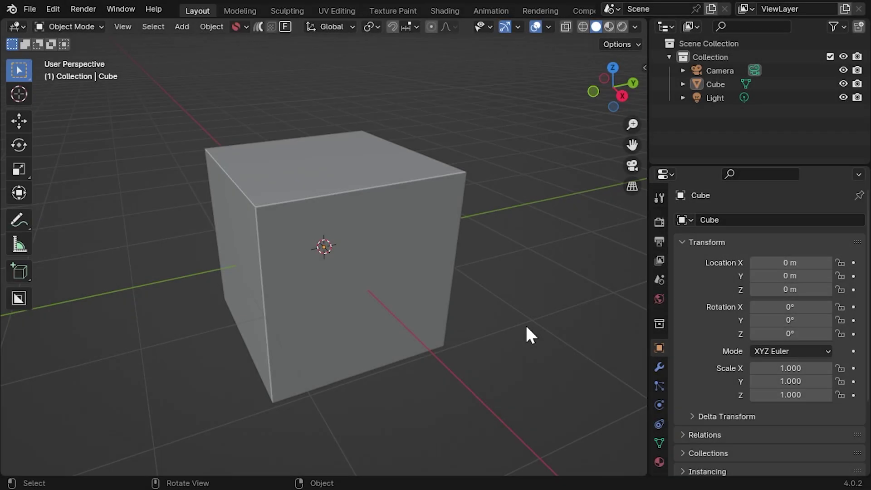
Step: Add a Subdivision Surface modifier to the default cube
{"action": "left_click", "coordinate": [398, 213]}
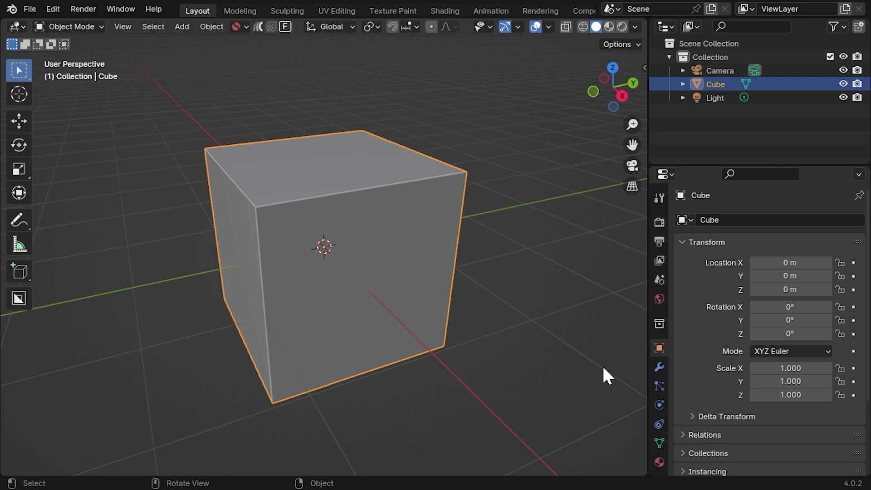
{"action": "left_click", "coordinate": [659, 367]}
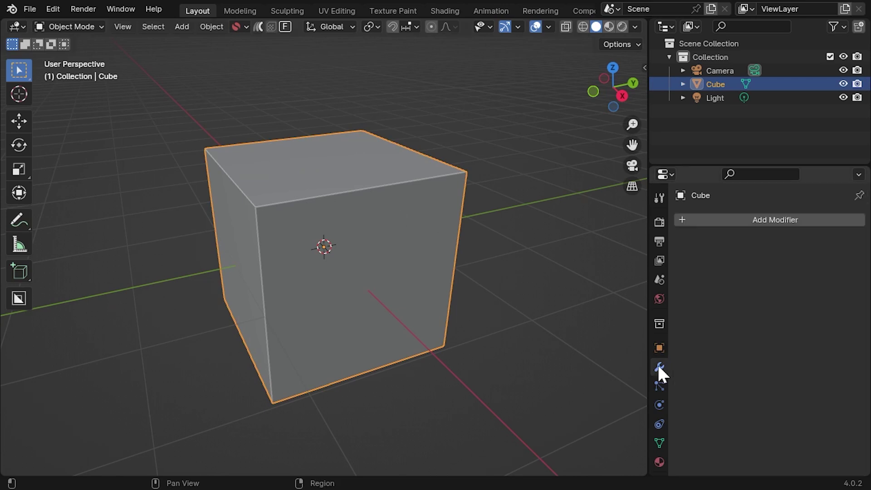
{"action": "left_click", "coordinate": [764, 219]}
{"action": "type", "text": "subd"}
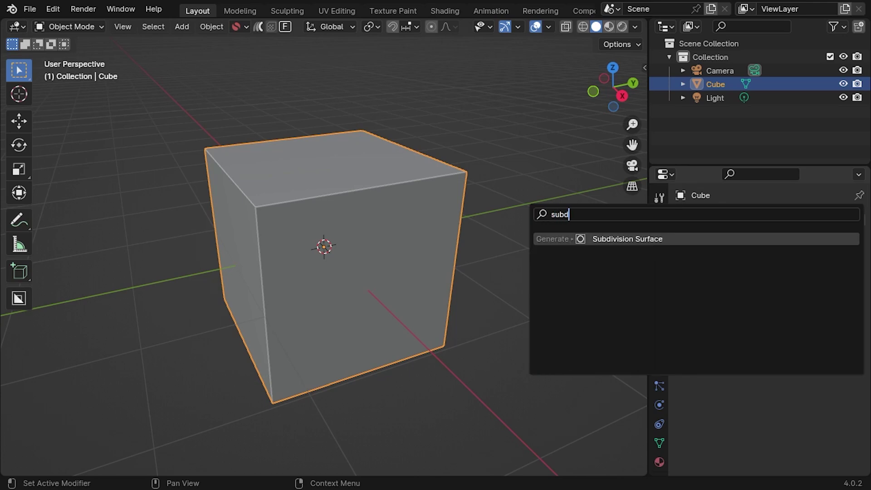
{"action": "left_click", "coordinate": [601, 238]}
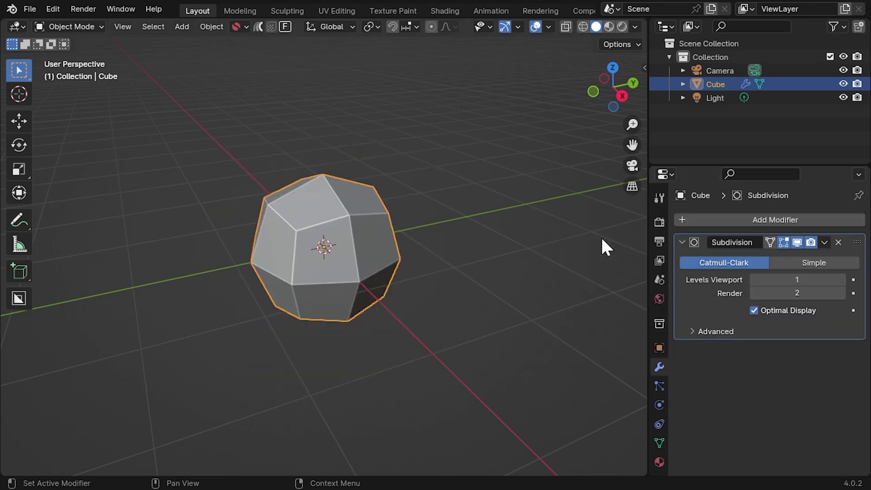
Step: Set the subdivision to Simple with 4 viewport and render levels, and disable Optimal Display
{"action": "left_click", "coordinate": [829, 262]}
{"action": "left_click_drag", "start_coordinate": [803, 280], "coordinate": [799, 293]}
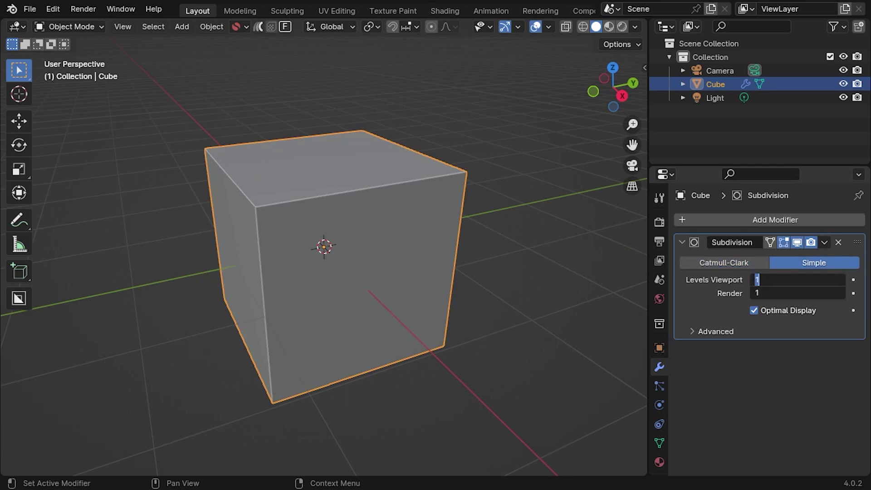
{"action": "type", "text": "4"}
{"action": "key", "text": "Return"}
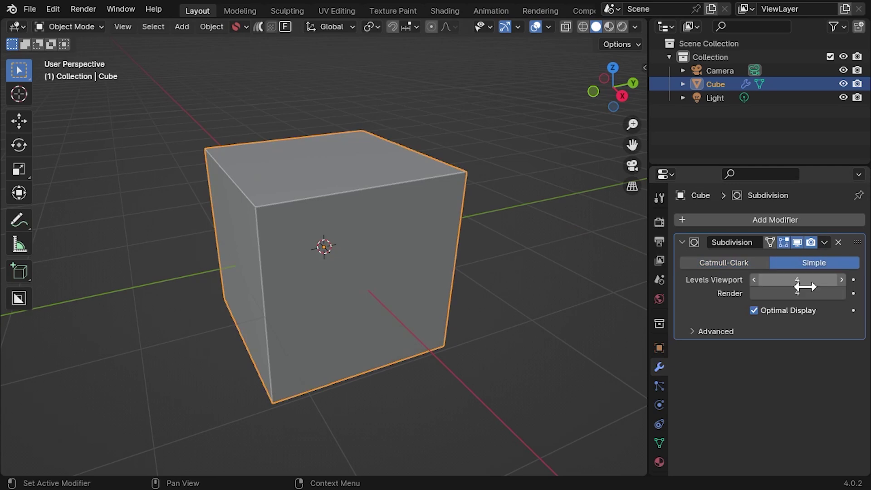
{"action": "left_click", "coordinate": [775, 310]}
Step: Show the wireframe overlay briefly to examine the cube's subdivided mesh, and hide it again
{"action": "left_click", "coordinate": [548, 27]}
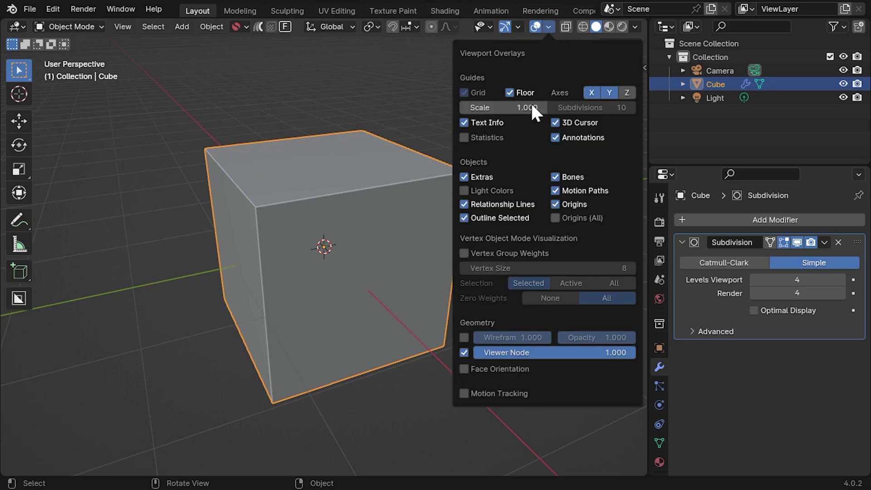
{"action": "left_click", "coordinate": [466, 335]}
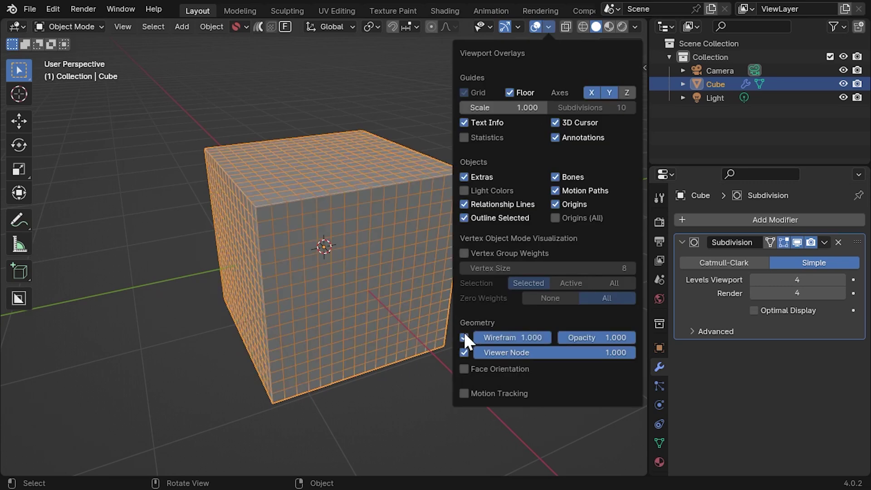
{"action": "left_click", "coordinate": [464, 335]}
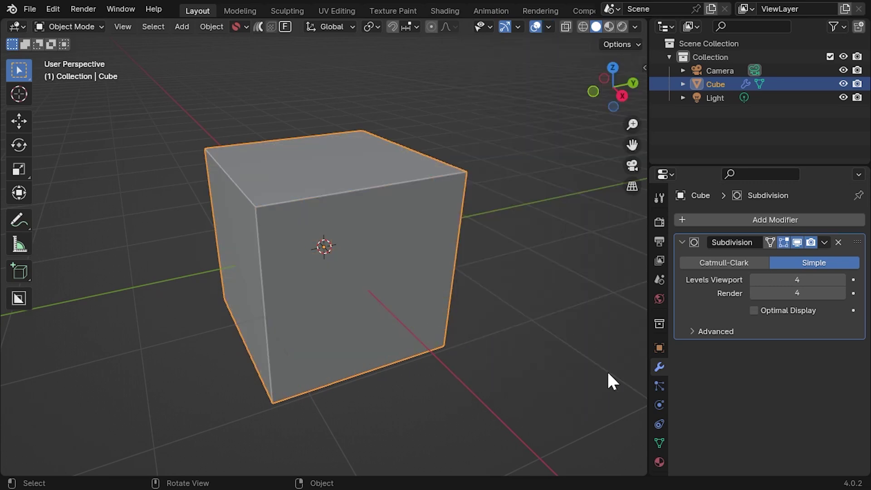
Step: Collapse the Subdivision settings, add the Plating Generator's Panels modifier to the cube, and widen the properties area
{"action": "left_click", "coordinate": [682, 242]}
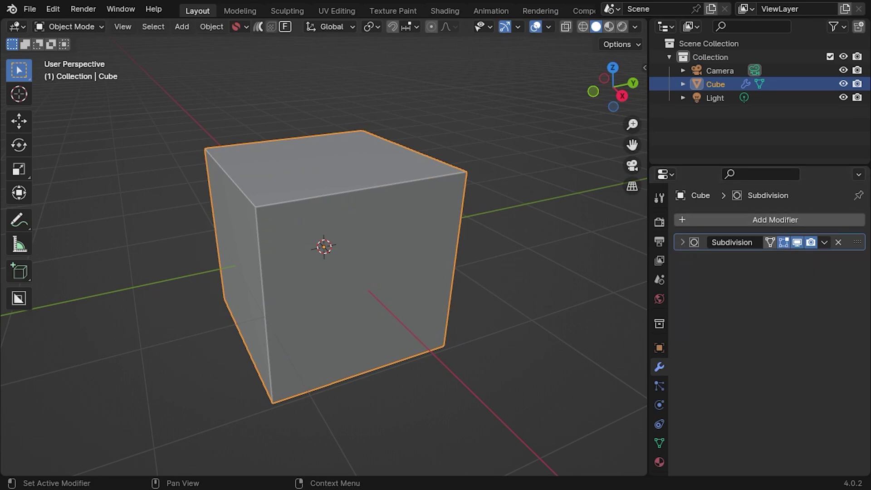
{"action": "left_click", "coordinate": [698, 216]}
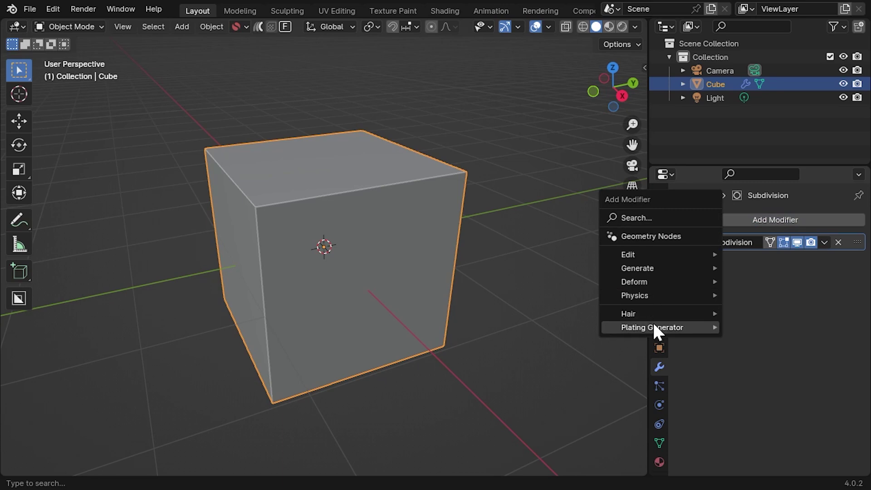
{"action": "mouse_move", "coordinate": [652, 323]}
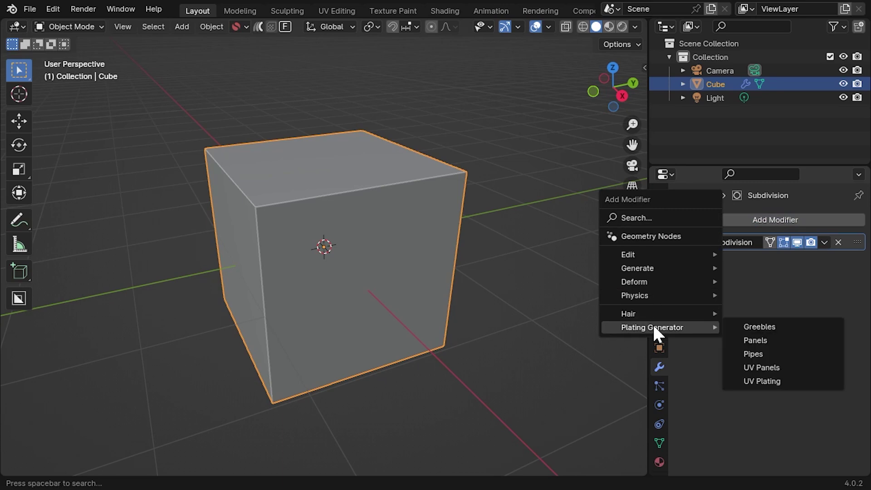
{"action": "left_click", "coordinate": [800, 341]}
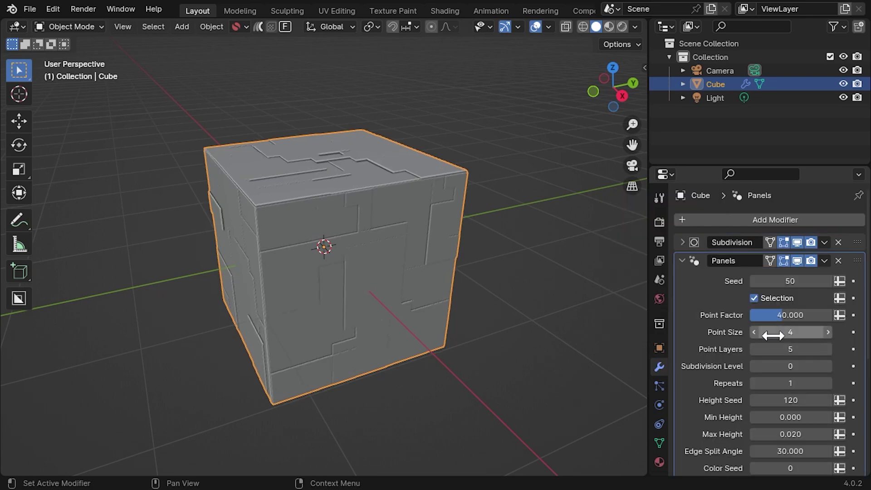
{"action": "left_click_drag", "start_coordinate": [649, 278], "coordinate": [580, 282]}
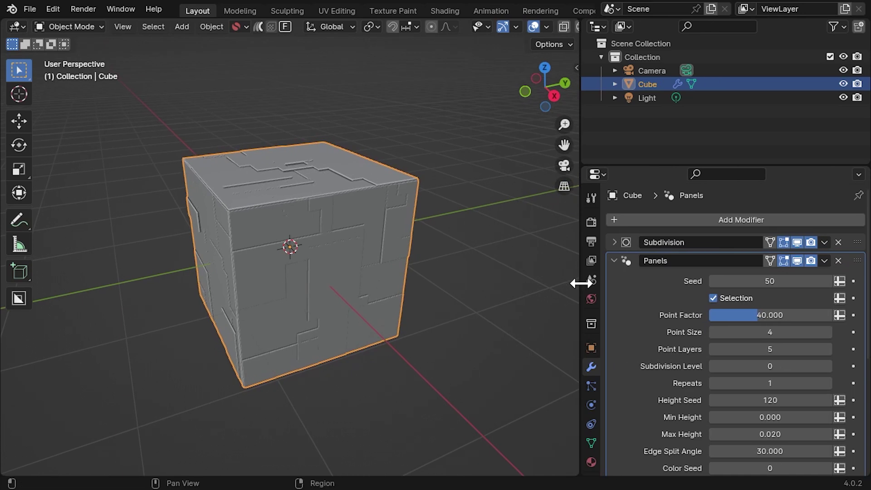
Step: Raise the cube's Panels modifier Max Height to about 0.197 and set its Point Factor to 0
{"action": "scroll", "coordinate": [649, 333], "scroll_direction": "down", "scroll_amount": 4}
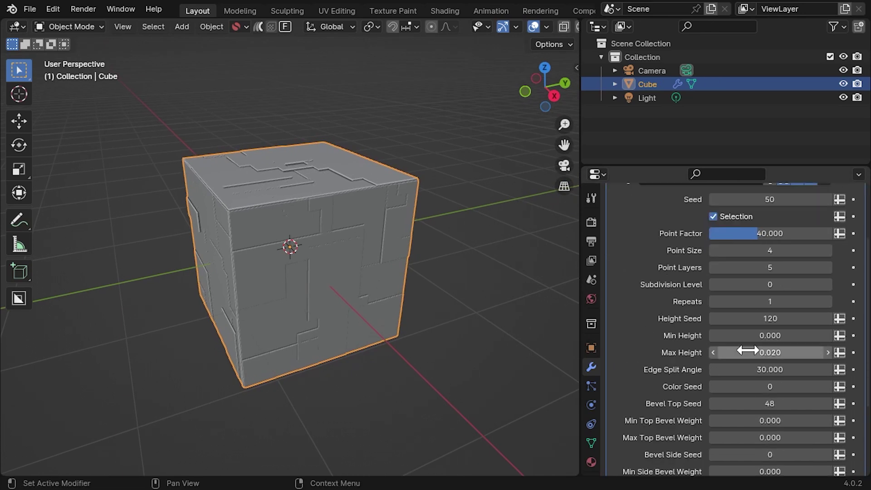
{"action": "mouse_move", "coordinate": [751, 352]}
{"action": "left_mouse_down"}
{"action": "mouse_move", "coordinate": [812, 352]}
{"action": "mouse_move", "coordinate": [755, 352]}
{"action": "left_mouse_up"}
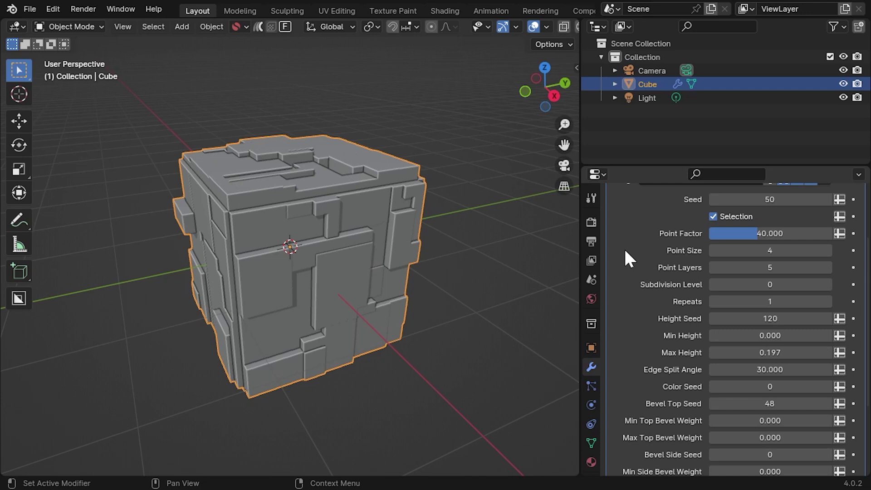
{"action": "left_click", "coordinate": [763, 234]}
{"action": "type", "text": "0"}
{"action": "key", "text": "Return"}
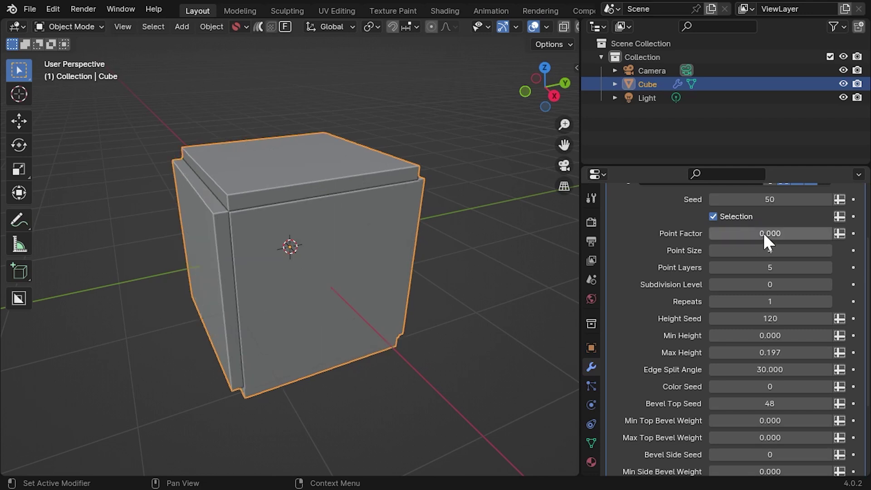
Step: Set both Point Size and Point Layers to 1 in the cube's Panels modifier
{"action": "left_click", "coordinate": [763, 251]}
{"action": "type", "text": "1"}
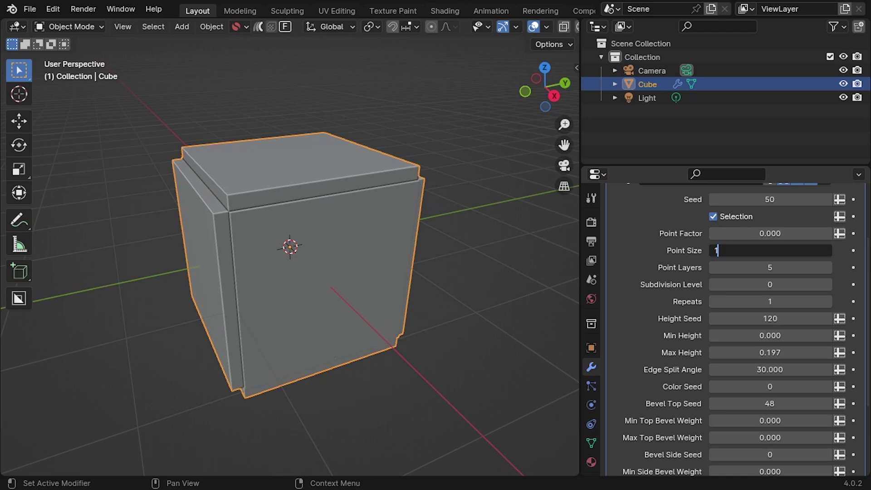
{"action": "key", "text": "Return"}
{"action": "left_click", "coordinate": [754, 267]}
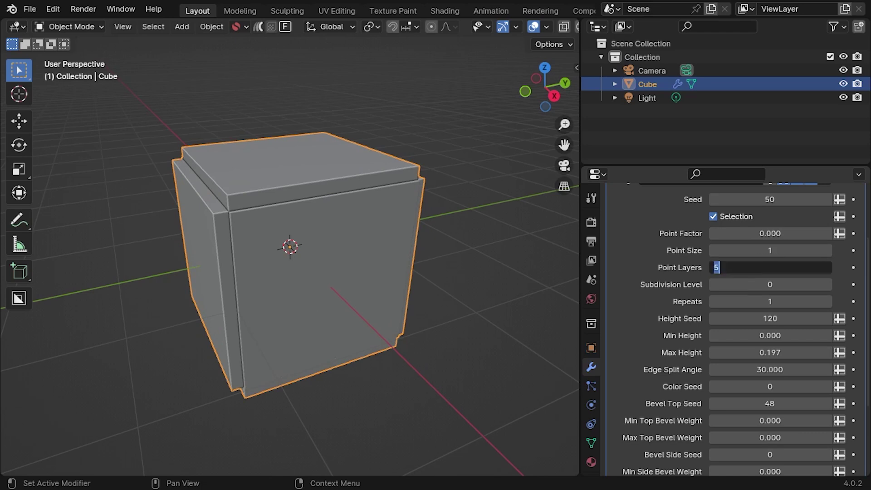
{"action": "type", "text": "1"}
{"action": "key", "text": "Return"}
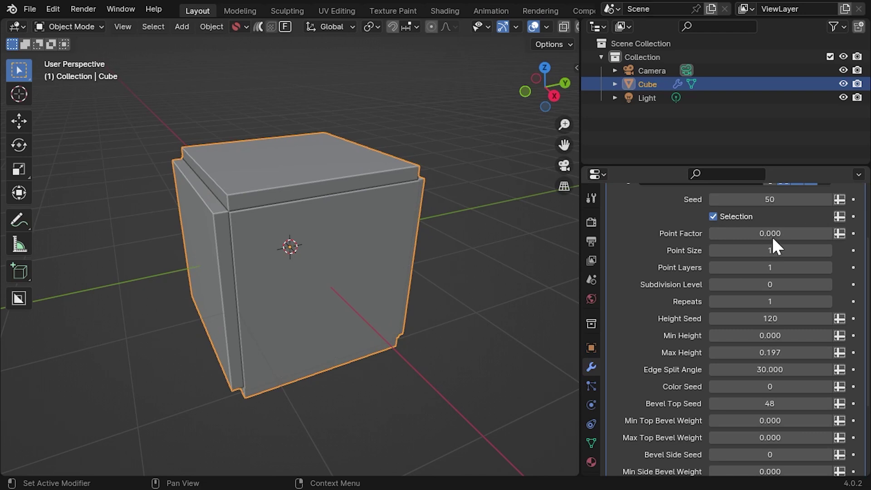
Step: Increase the Point Factor gradually from zero to preview the panel points, and set it to exactly 40
{"action": "left_click_drag", "start_coordinate": [750, 233], "coordinate": [796, 233]}
{"action": "left_click", "coordinate": [796, 233]}
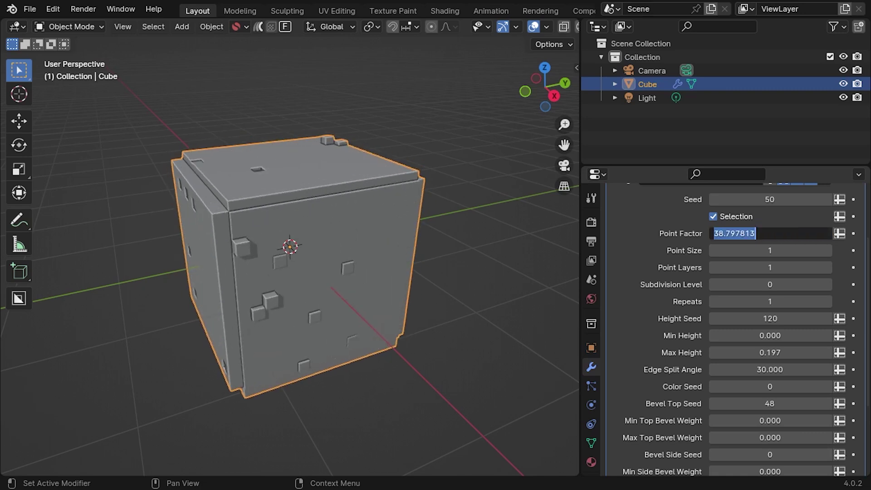
{"action": "type", "text": "40"}
{"action": "key", "text": "Return"}
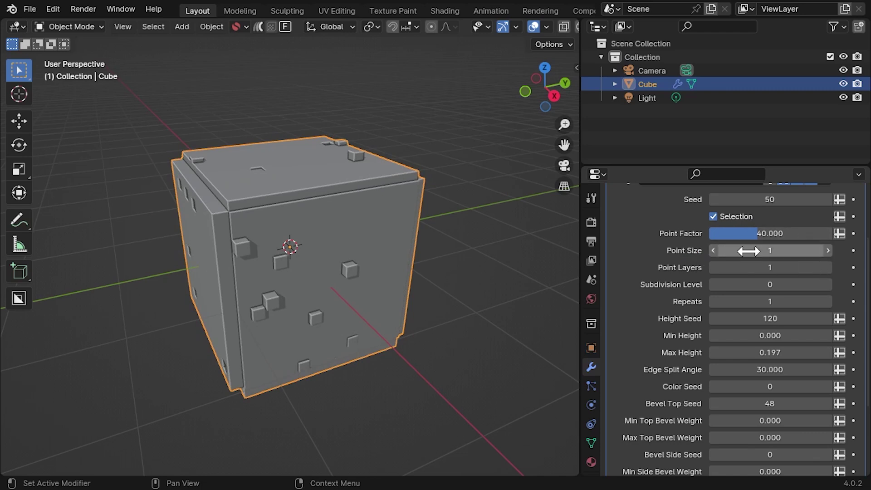
Step: Raise Point Size one unit at a time up to 4 to compare the panels, and return it to 1
{"action": "left_click", "coordinate": [828, 250]}
{"action": "left_click", "coordinate": [828, 249]}
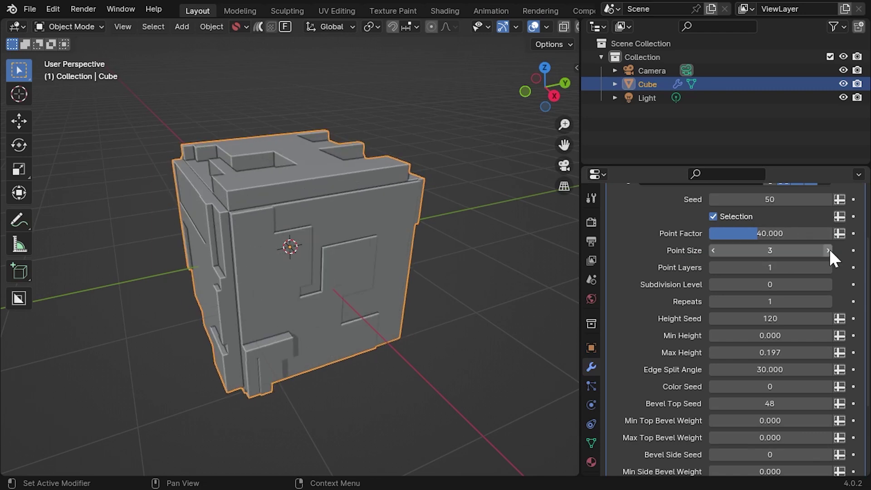
{"action": "left_click", "coordinate": [829, 249]}
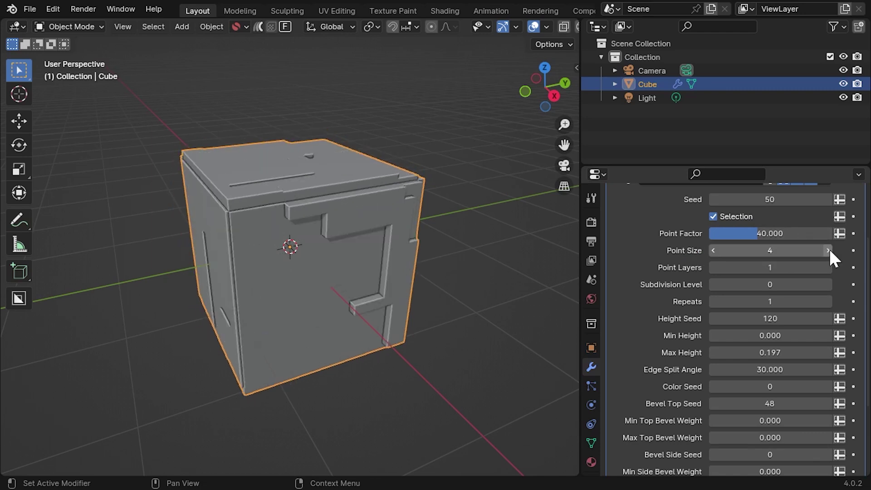
{"action": "left_click", "coordinate": [715, 250]}
{"action": "left_click", "coordinate": [715, 250]}
{"action": "left_click", "coordinate": [715, 250]}
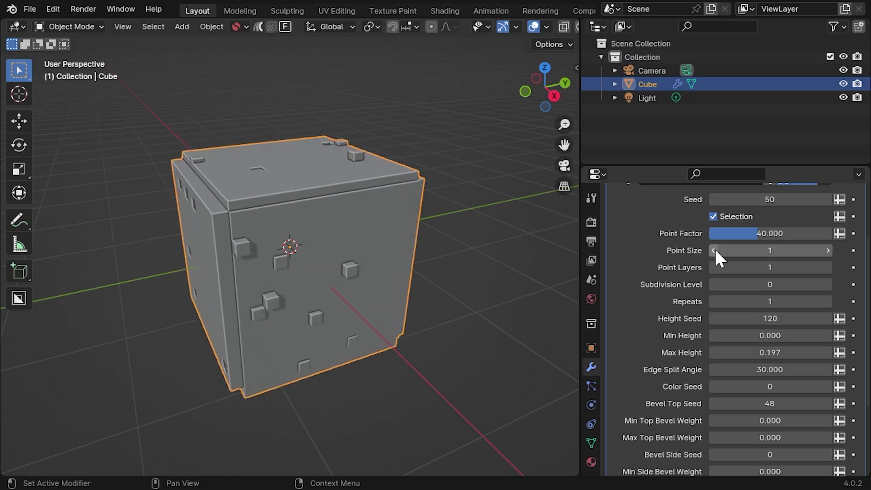
Step: Set Point Size to 3 and increase Point Layers to 5 in the cube's Panels modifier
{"action": "left_click", "coordinate": [829, 251]}
{"action": "left_click", "coordinate": [828, 250]}
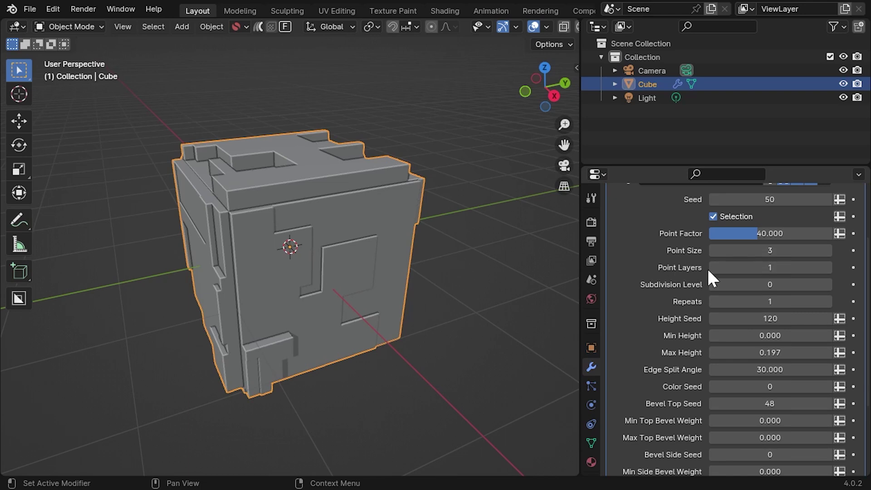
{"action": "left_click", "coordinate": [828, 267]}
{"action": "left_click", "coordinate": [828, 268]}
{"action": "left_click", "coordinate": [829, 267]}
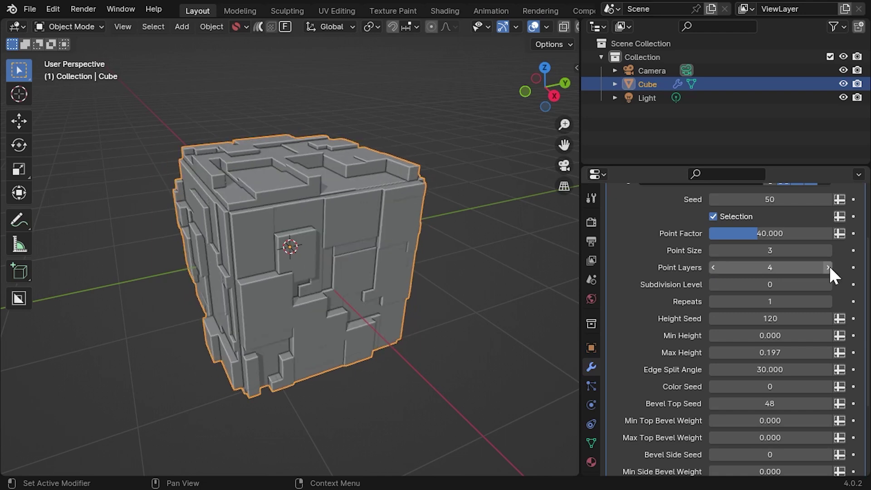
{"action": "left_click", "coordinate": [828, 268]}
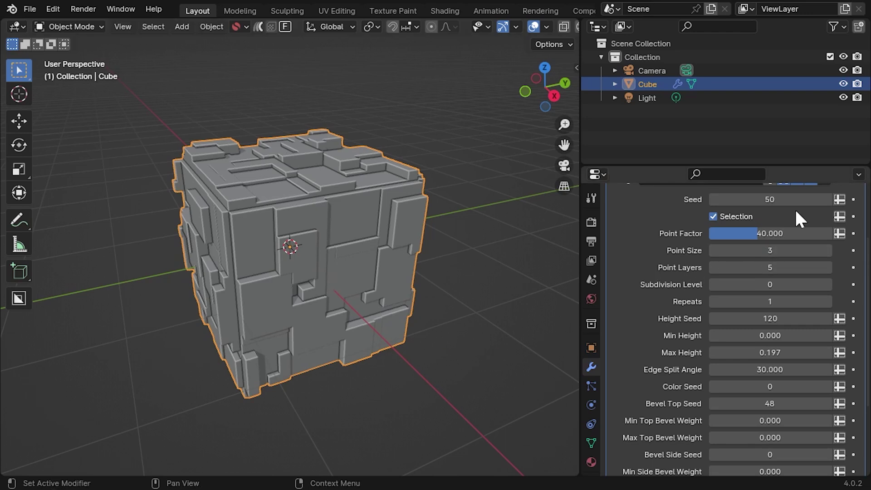
Step: Vary the Panels Seed on the cube, and set the Panels Seed on the sphere to 99
{"action": "left_click_drag", "start_coordinate": [770, 200], "coordinate": [799, 199]}
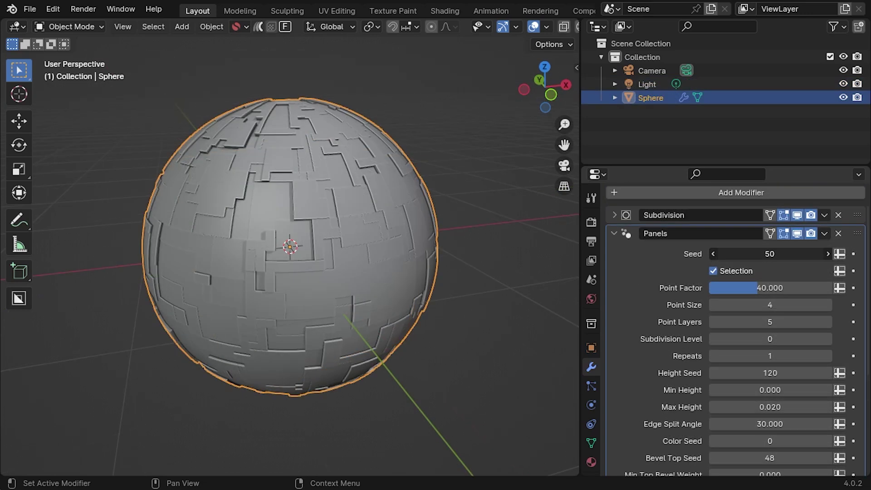
{"action": "left_click_drag", "start_coordinate": [770, 254], "coordinate": [805, 253]}
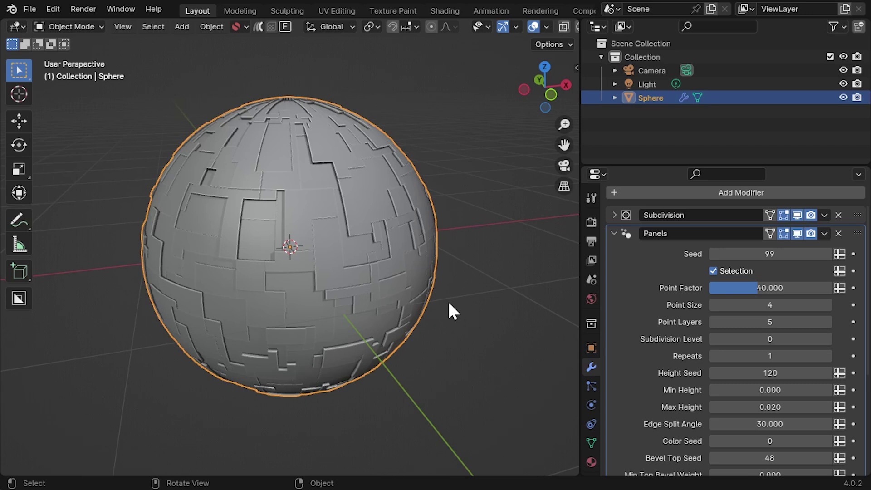
Step: Collapse the sphere's Panels settings and add a Bevel modifier after it
{"action": "left_click", "coordinate": [614, 232]}
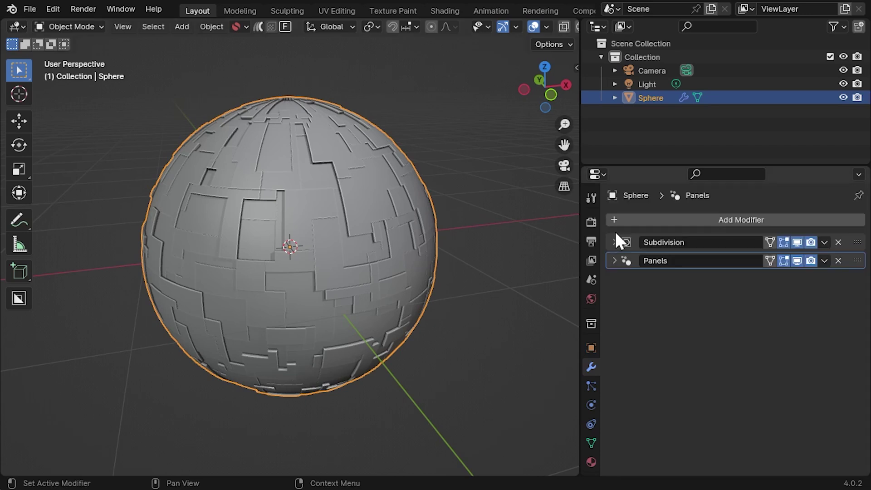
{"action": "left_click", "coordinate": [635, 219]}
{"action": "type", "text": "beve"}
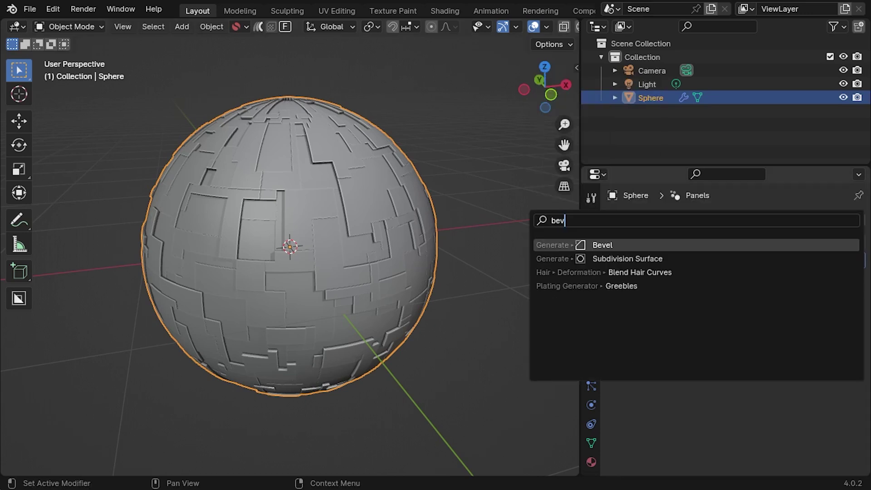
{"action": "left_click", "coordinate": [637, 245]}
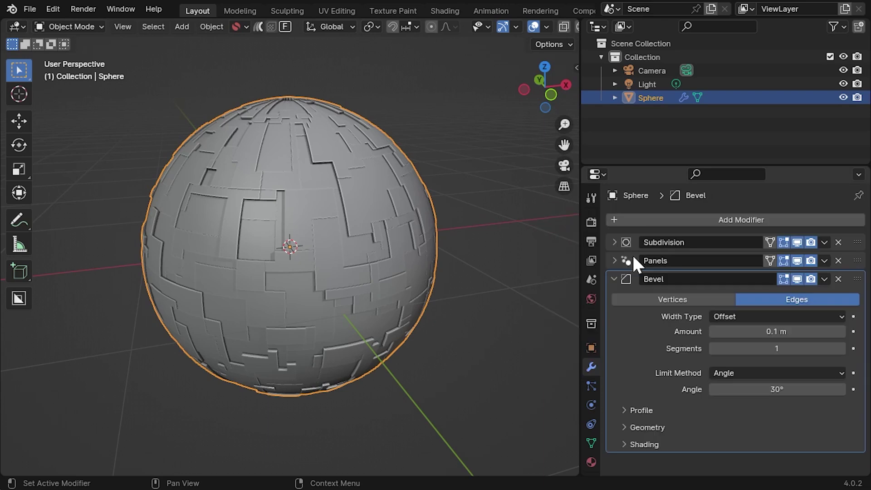
Step: Disable Clamp Overlap in the Bevel modifier's geometry settings and enable Harden Normals in its shading settings
{"action": "left_click", "coordinate": [627, 426]}
{"action": "scroll", "coordinate": [660, 401], "scroll_direction": "down", "scroll_amount": 4}
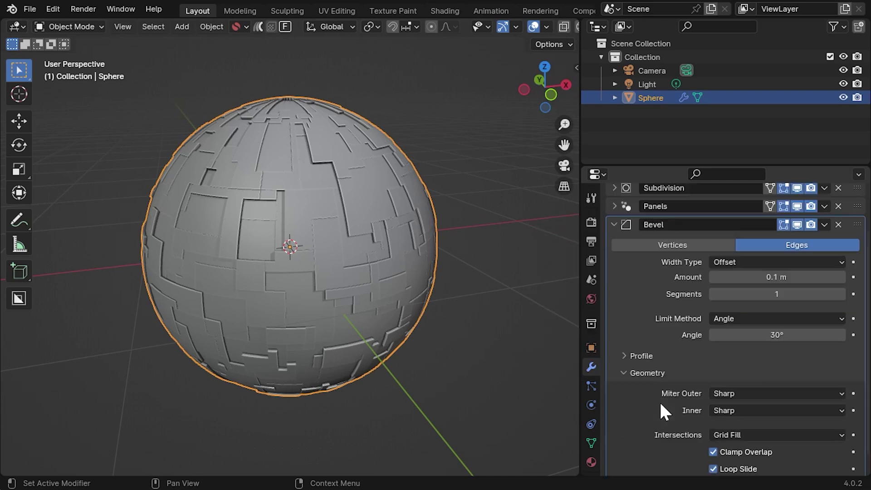
{"action": "left_click", "coordinate": [713, 429]}
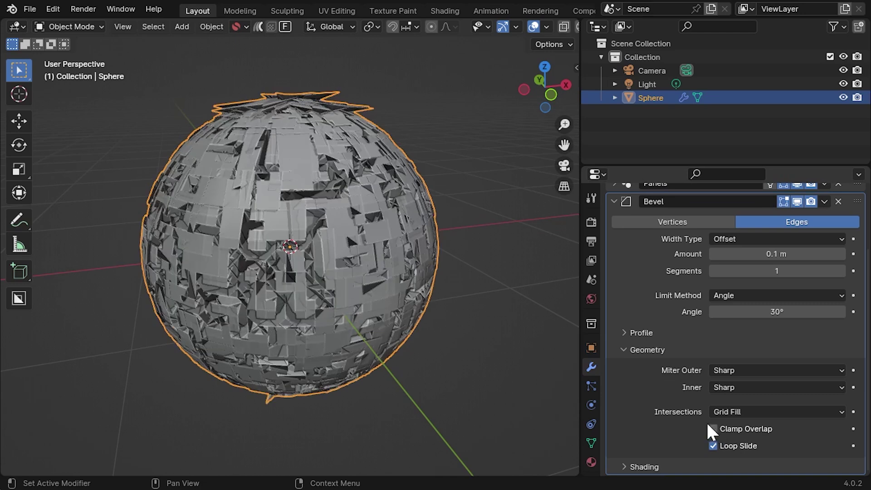
{"action": "left_click", "coordinate": [626, 467]}
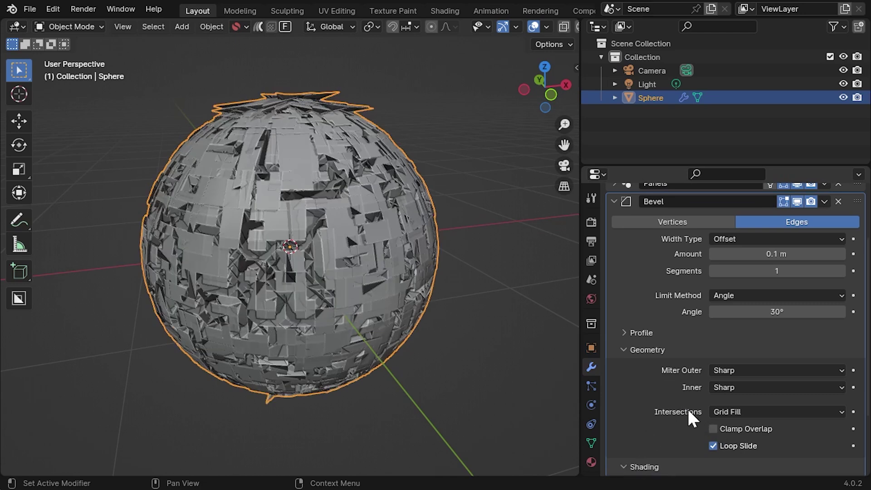
{"action": "scroll", "coordinate": [687, 409], "scroll_direction": "down", "scroll_amount": 4}
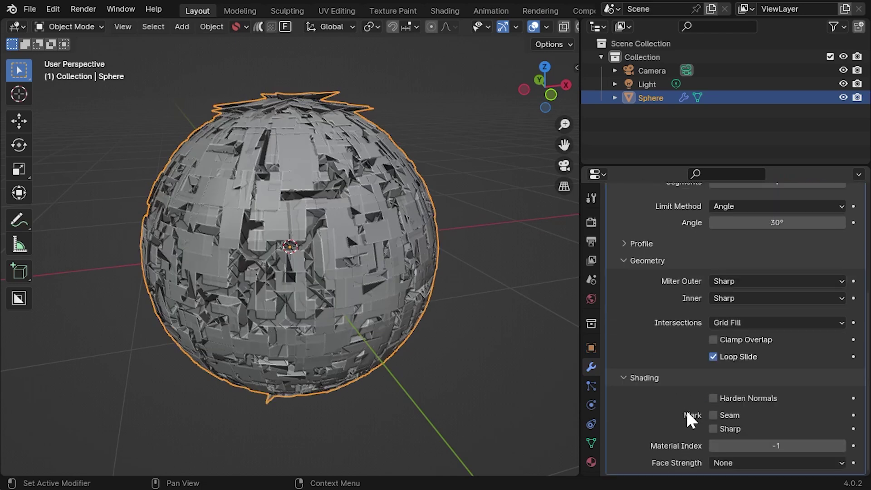
{"action": "left_click", "coordinate": [720, 398]}
Step: Set the Bevel modifier's Amount to 0.01 m and its Segments to 2
{"action": "scroll", "coordinate": [695, 315], "scroll_direction": "up", "scroll_amount": 7}
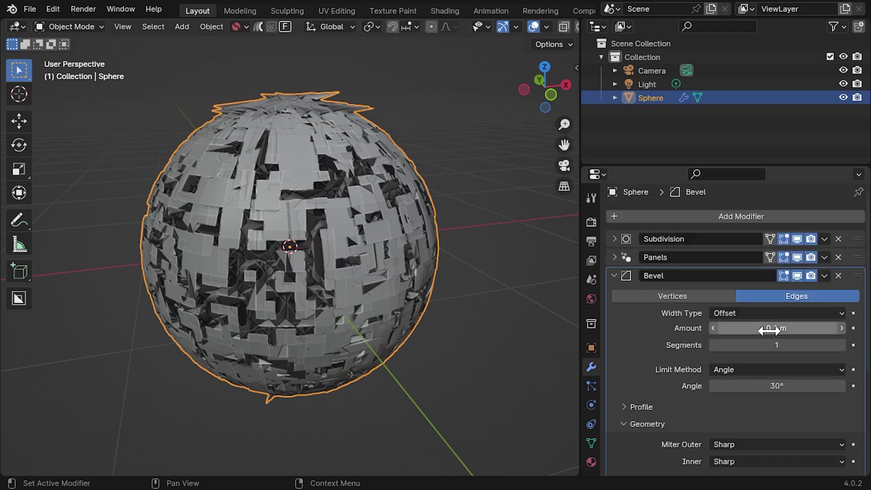
{"action": "left_click", "coordinate": [768, 331]}
{"action": "key", "text": "BackSpace"}
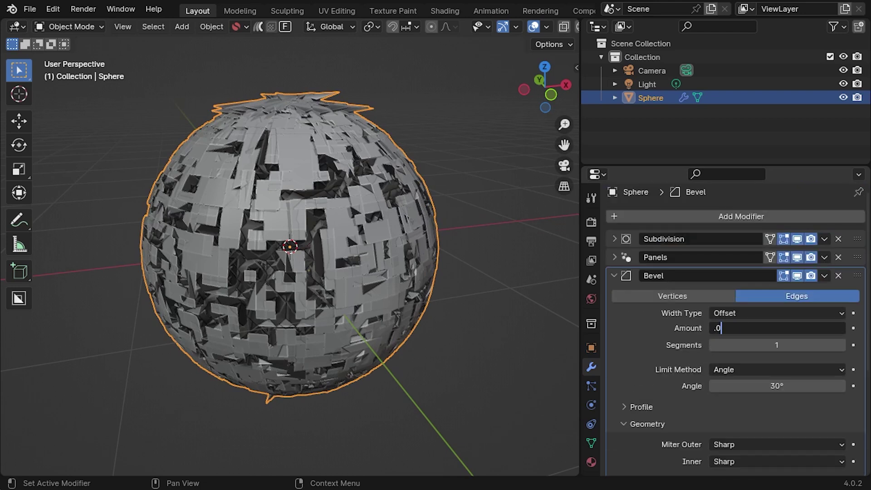
{"action": "type", "text": ".01"}
{"action": "key", "text": "Return"}
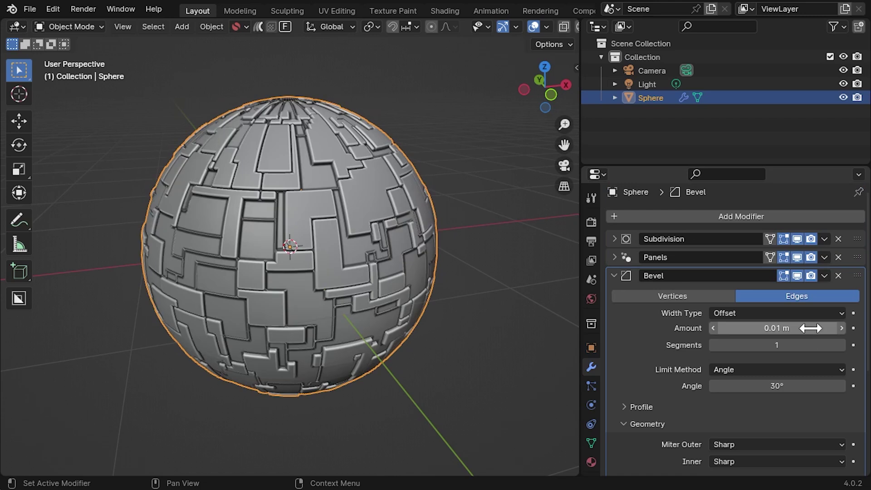
{"action": "left_click", "coordinate": [842, 345]}
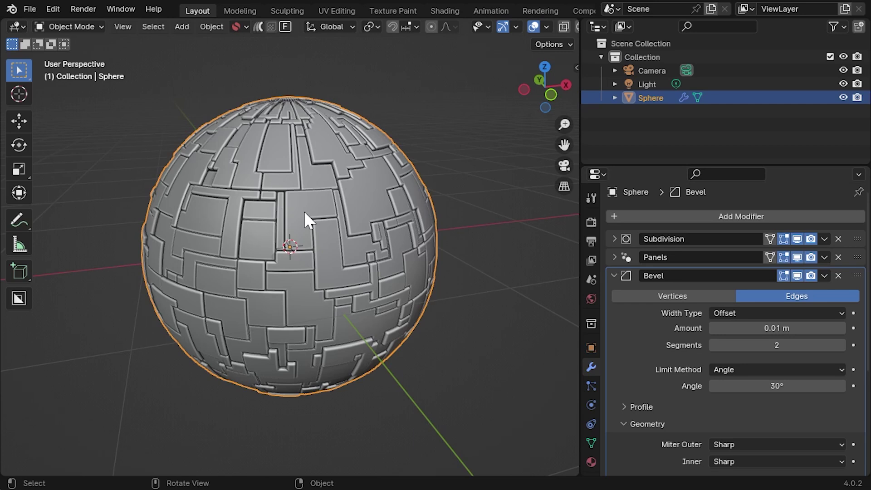
Step: Expand the sphere's Panels settings and increase the Seed to vary the beveled panel layout
{"action": "left_click", "coordinate": [613, 256]}
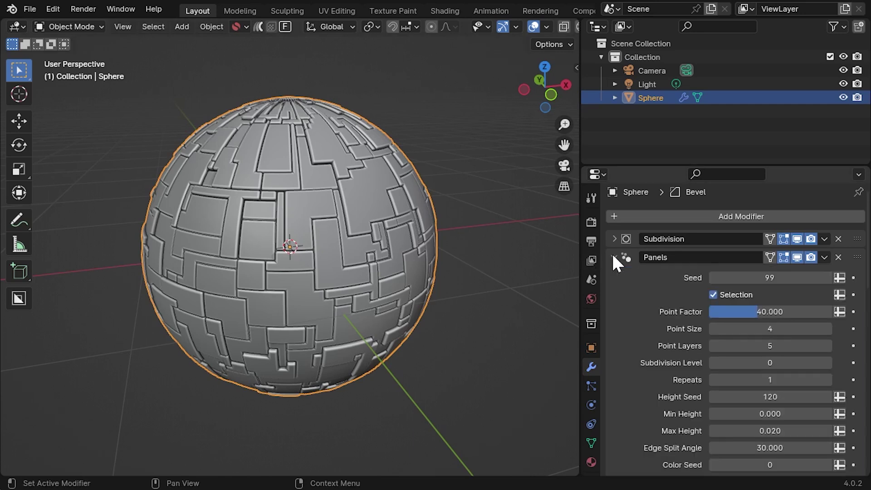
{"action": "left_click_drag", "start_coordinate": [770, 277], "coordinate": [793, 277]}
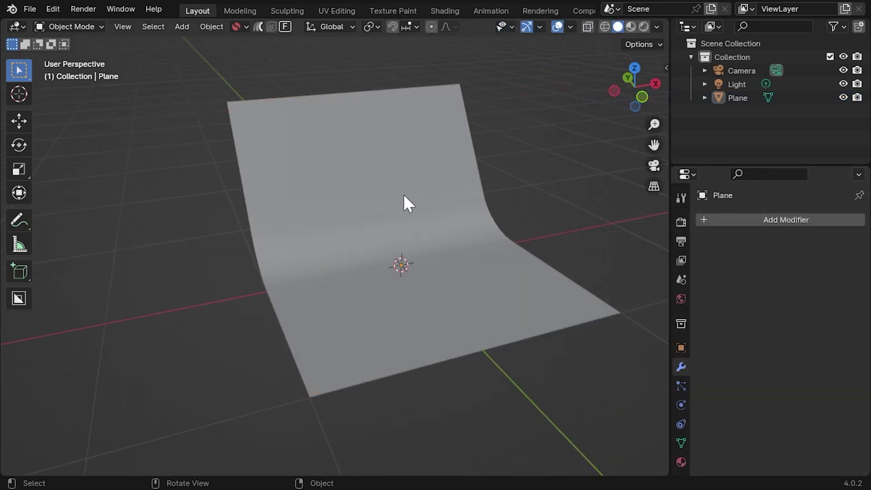
Step: Enter Edit Mode on the curved plane and select its inner block of faces, leaving a one-face border unselected
{"action": "left_click", "coordinate": [328, 160]}
{"action": "key", "text": "Tab"}
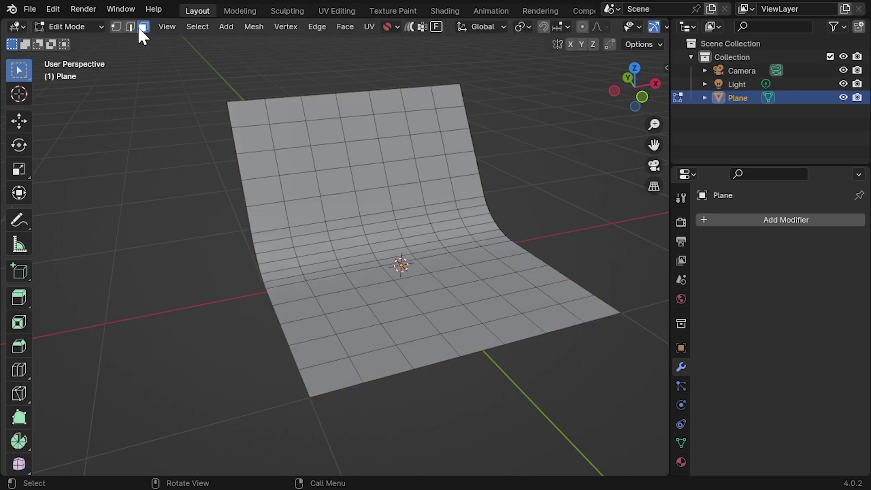
{"action": "left_click", "coordinate": [295, 138]}
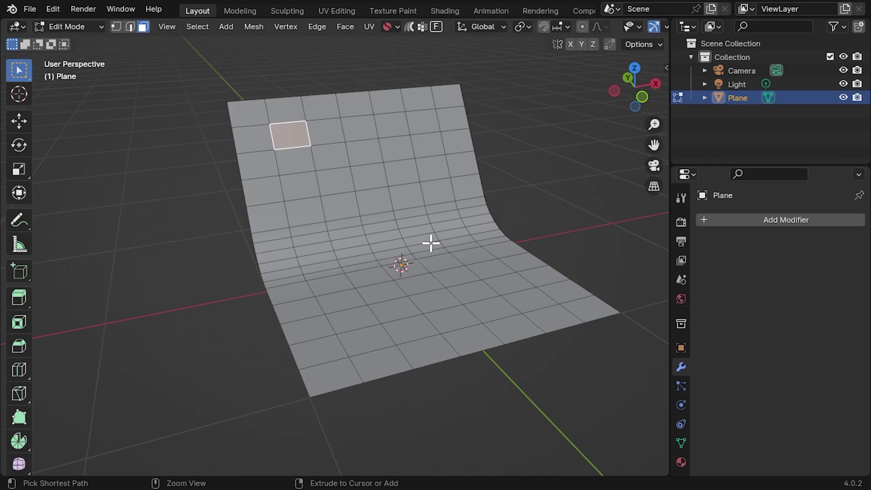
{"action": "left_click", "coordinate": [529, 300], "text": "ctrl+shift"}
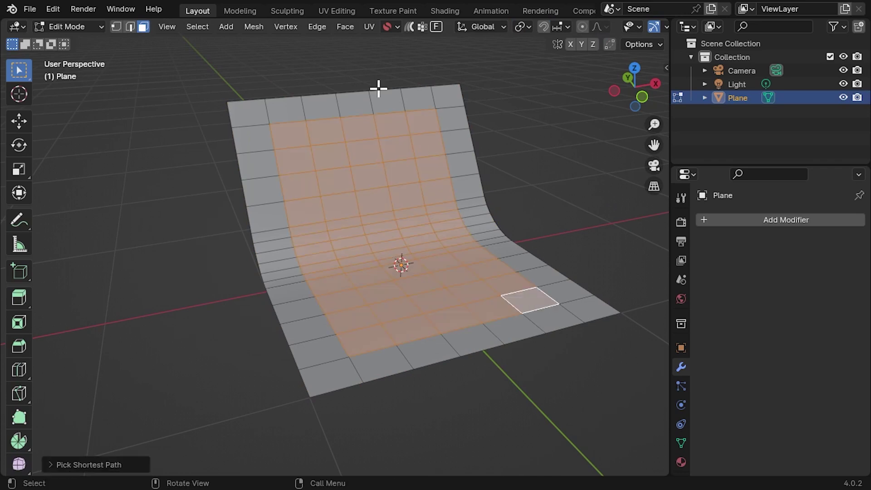
Step: Generate panels on the selected faces with the Plating Tools' Add Panels operation
{"action": "left_click", "coordinate": [344, 27]}
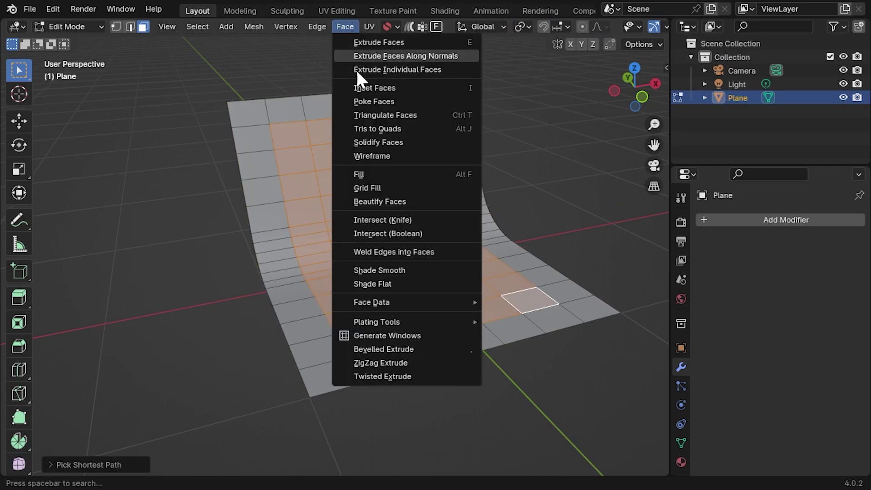
{"action": "mouse_move", "coordinate": [420, 319]}
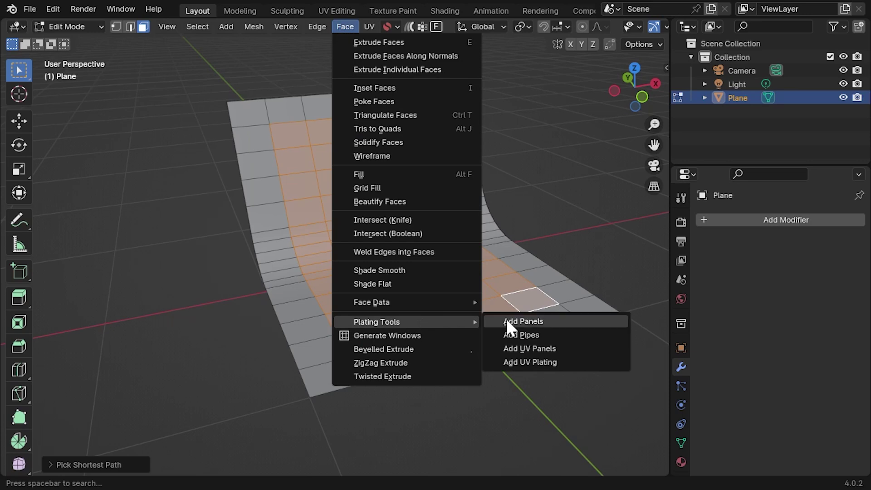
{"action": "left_click", "coordinate": [583, 323]}
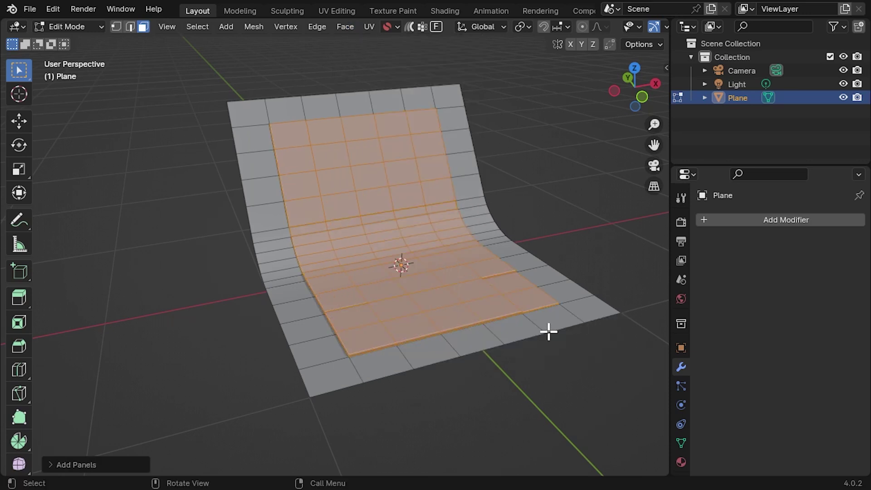
Step: Set the Add Panels operation's Point Size to 3 and Seed to 85, leaving the faces deselected
{"action": "left_click", "coordinate": [51, 464]}
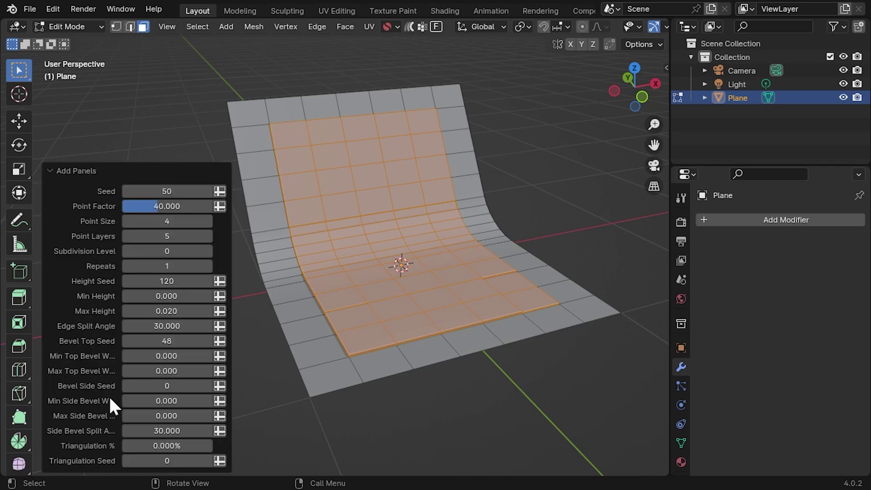
{"action": "left_click", "coordinate": [125, 221]}
{"action": "mouse_move", "coordinate": [167, 191]}
{"action": "left_mouse_down"}
{"action": "mouse_move", "coordinate": [195, 191]}
{"action": "mouse_move", "coordinate": [175, 193]}
{"action": "left_mouse_up"}
{"action": "left_click", "coordinate": [281, 395]}
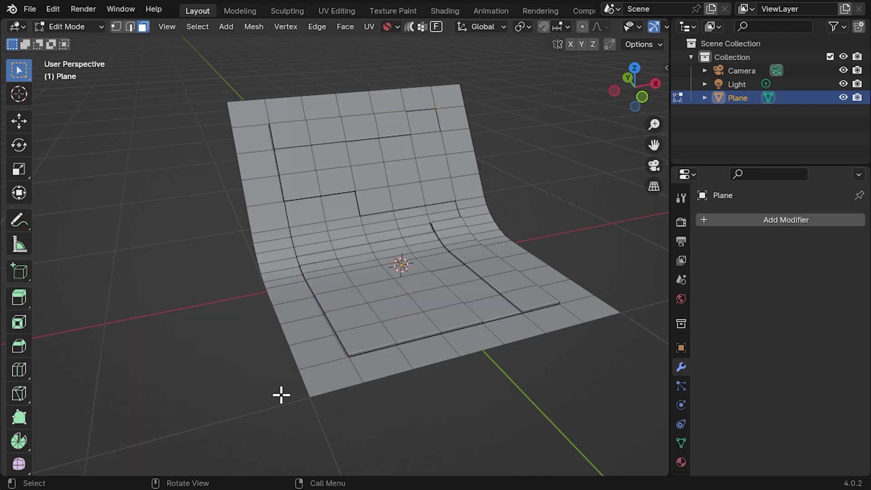
Step: Reopen the last Add Panels operation's settings, set the Seed to 127 and adjust the Max Height
{"action": "key", "text": "F9"}
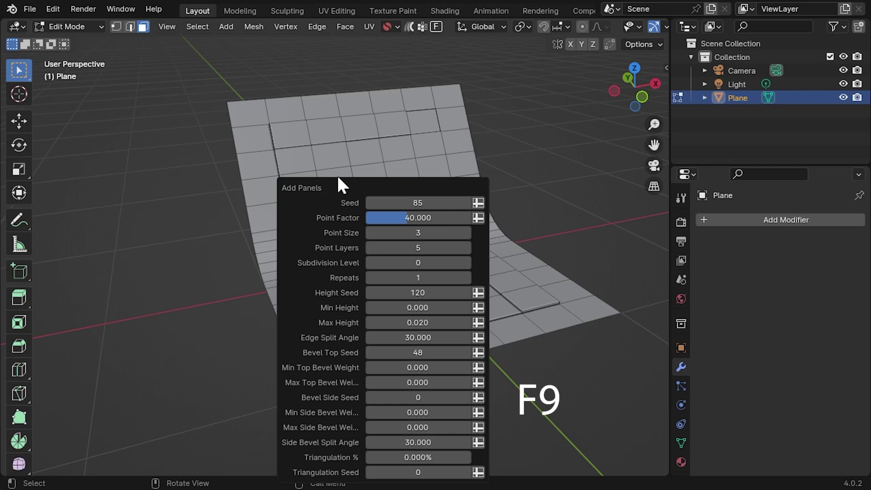
{"action": "left_click_drag", "start_coordinate": [341, 184], "coordinate": [120, 141]}
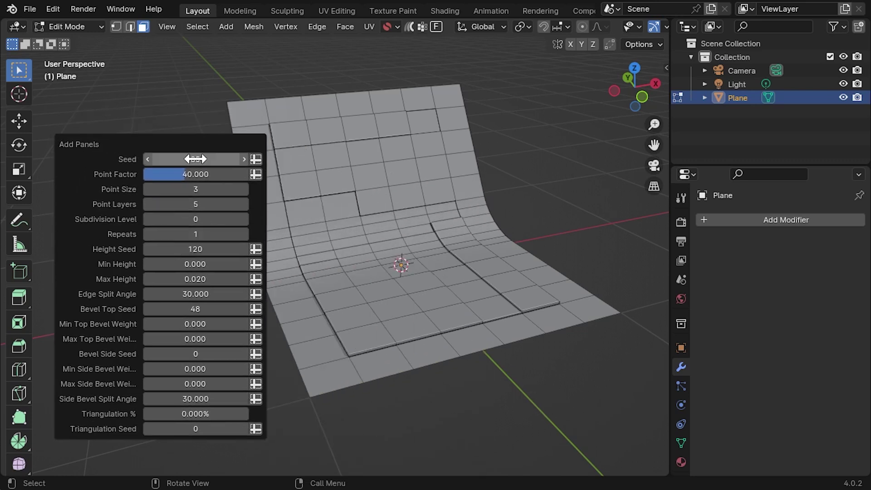
{"action": "mouse_move", "coordinate": [194, 160]}
{"action": "left_mouse_down"}
{"action": "mouse_move", "coordinate": [230, 160]}
{"action": "mouse_move", "coordinate": [200, 159]}
{"action": "left_mouse_up"}
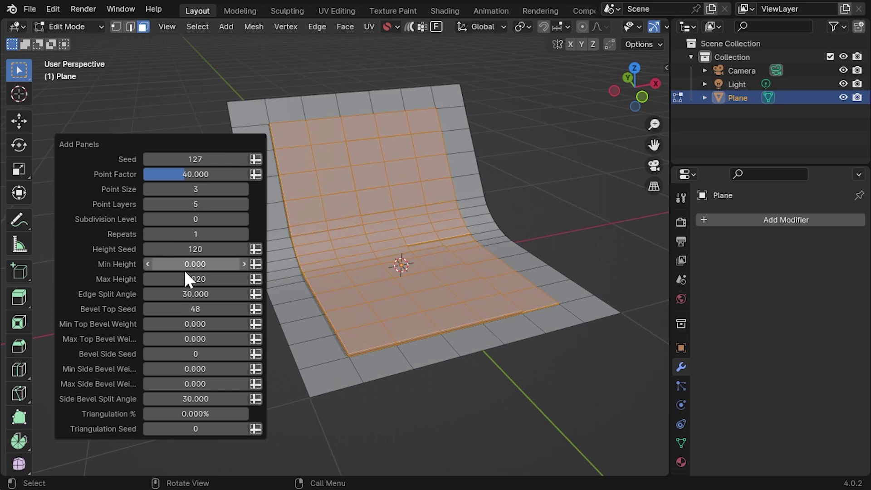
{"action": "left_click_drag", "start_coordinate": [186, 278], "coordinate": [214, 278]}
{"action": "left_click_drag", "start_coordinate": [214, 278], "coordinate": [196, 272]}
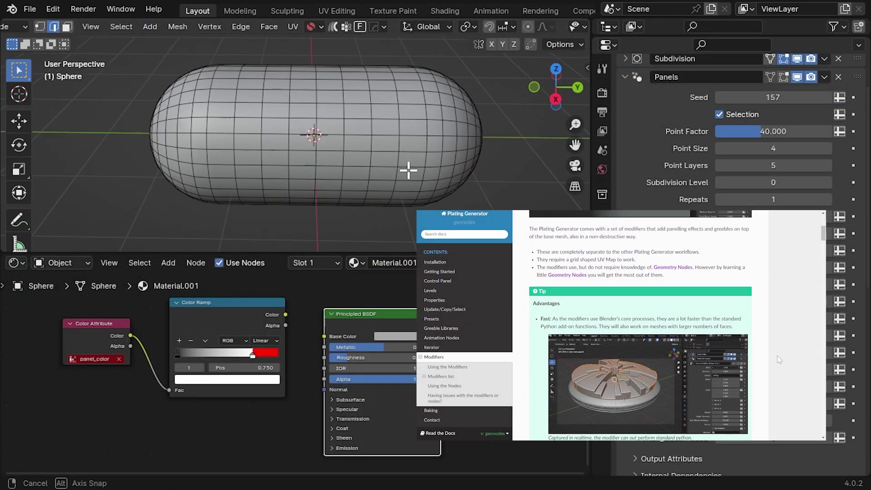
Step: Show the sphere in Object Mode with Material Preview and connect the Color Ramp's Color output to the Principled BSDF's Base Color
{"action": "middle_click_drag", "start_coordinate": [408, 169], "coordinate": [445, 159]}
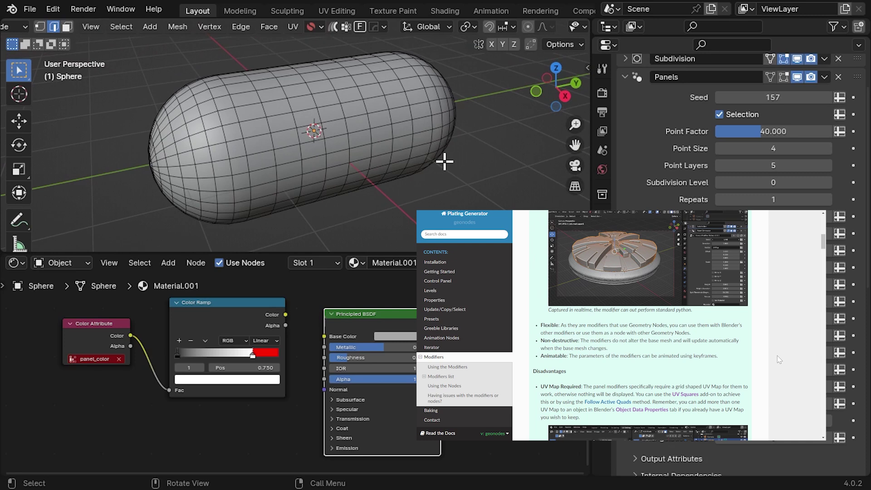
{"action": "key", "text": "Tab"}
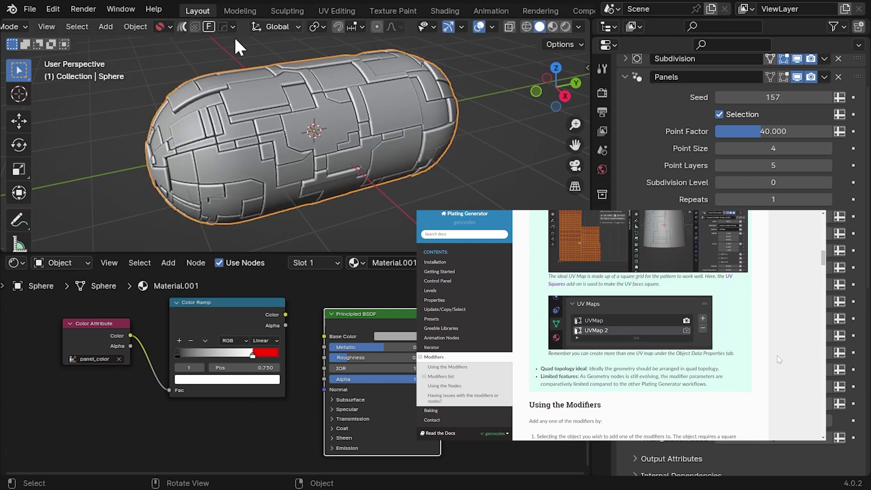
{"action": "left_click", "coordinate": [552, 27]}
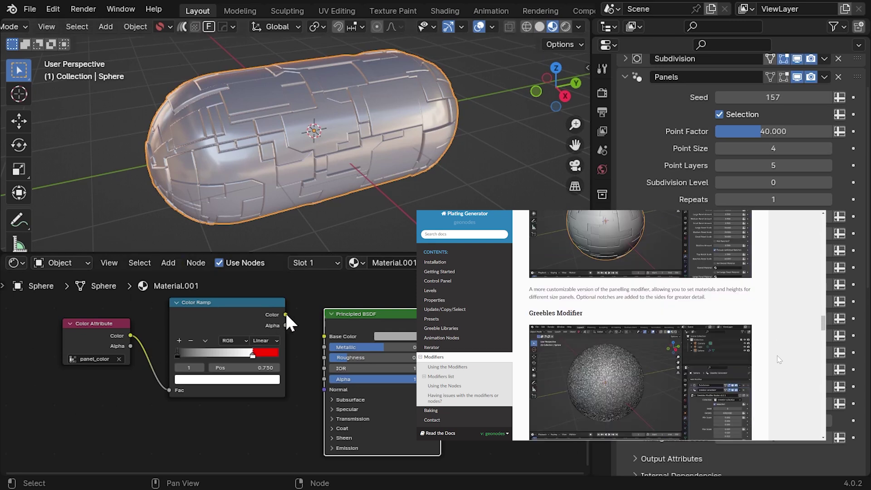
{"action": "left_click_drag", "start_coordinate": [285, 314], "coordinate": [325, 336]}
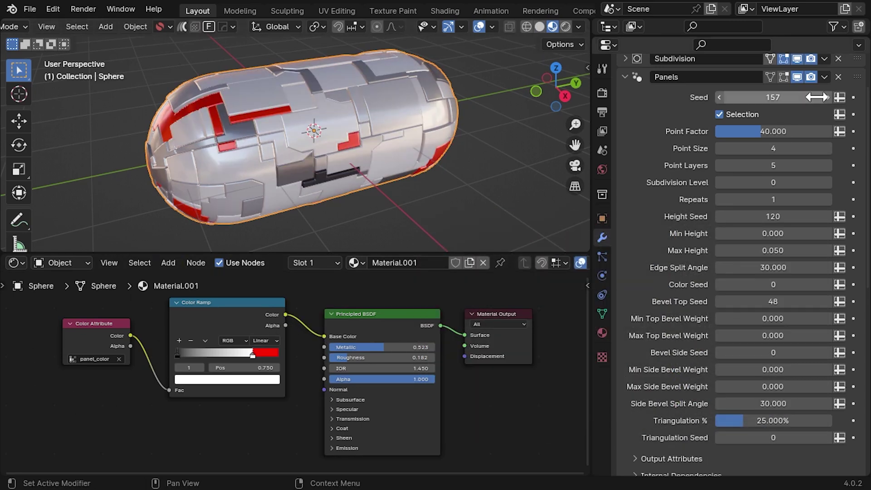
Step: Set the sphere's Panels modifier Seed to 160 and its Min Height to 0.050
{"action": "left_click", "coordinate": [828, 97]}
{"action": "left_click", "coordinate": [828, 97]}
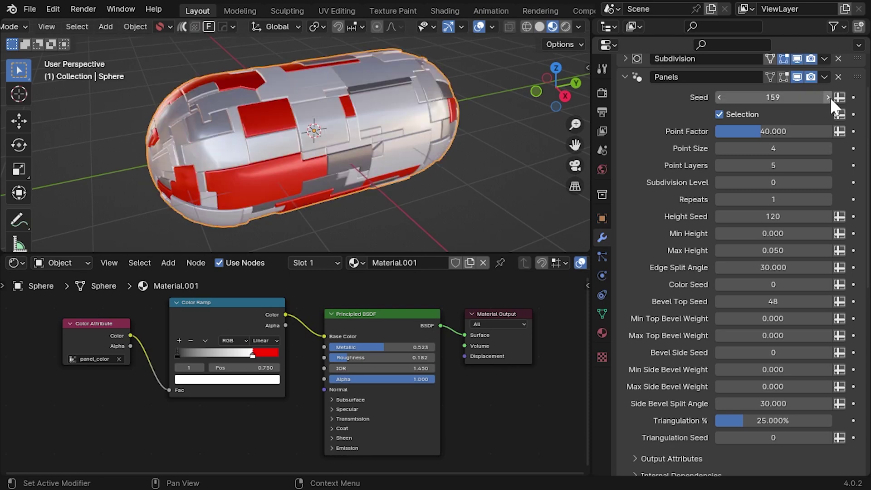
{"action": "left_click", "coordinate": [828, 98]}
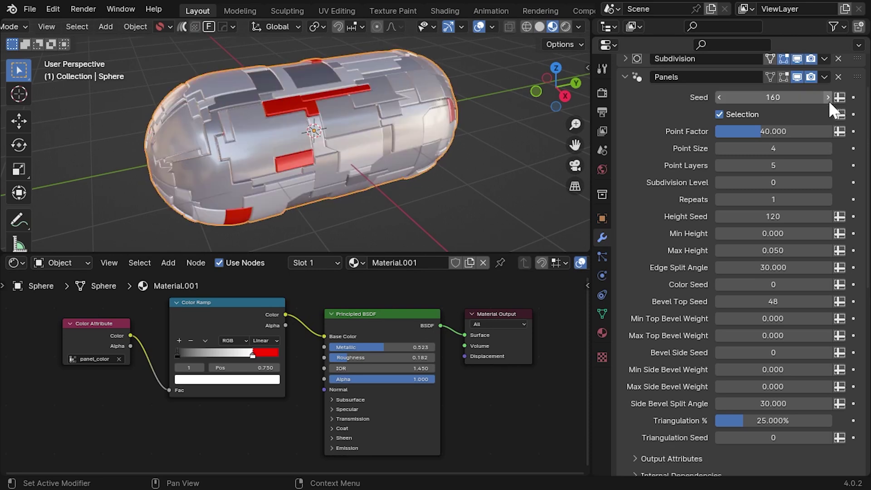
{"action": "left_click", "coordinate": [773, 233]}
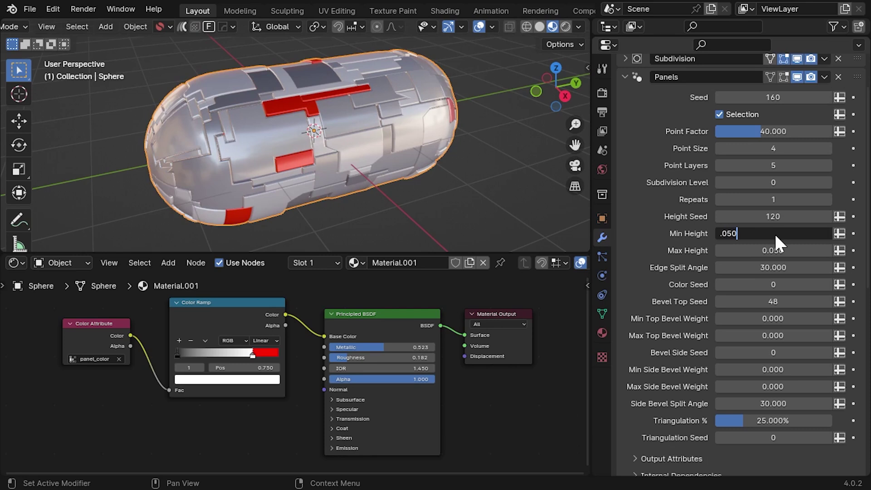
{"action": "type", "text": ".050"}
{"action": "key", "text": "Return"}
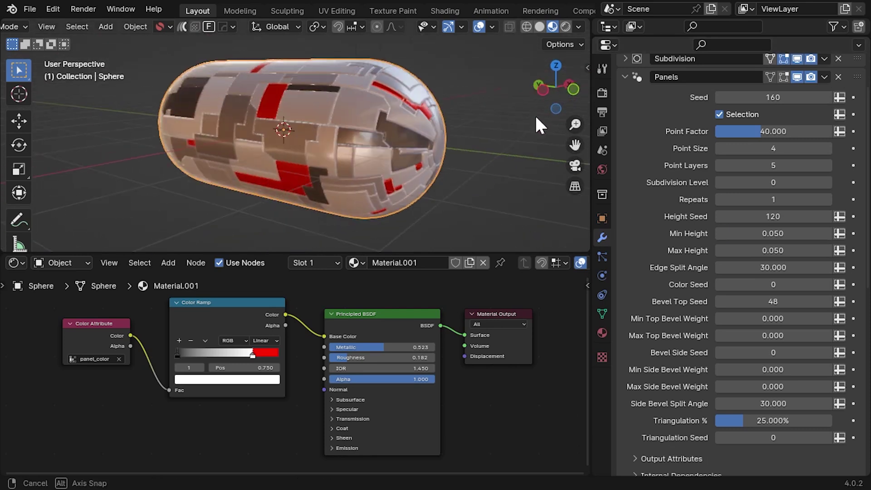